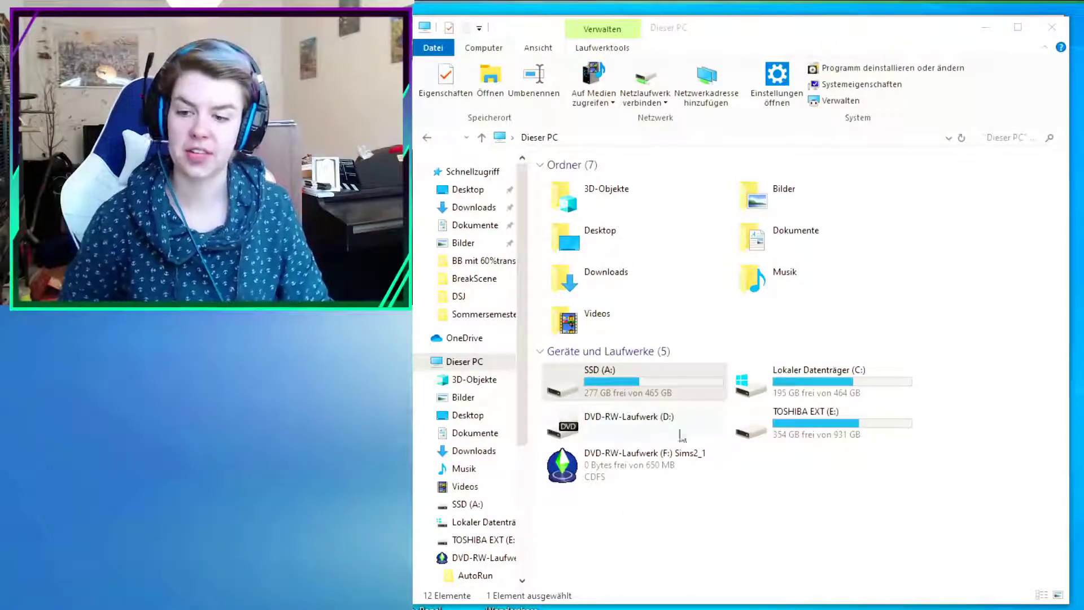
Open the Sims2_1 disc in drive F: in a new window and move it into place.
{"action": "double_click", "coordinate": [584, 479]}
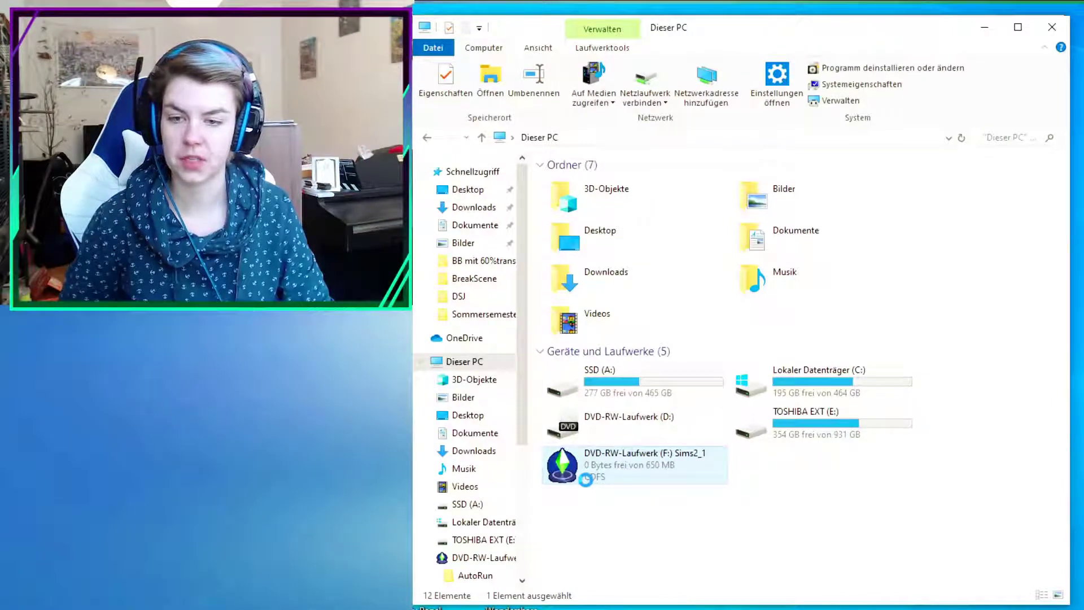
{"action": "mouse_move", "coordinate": [817, 607]}
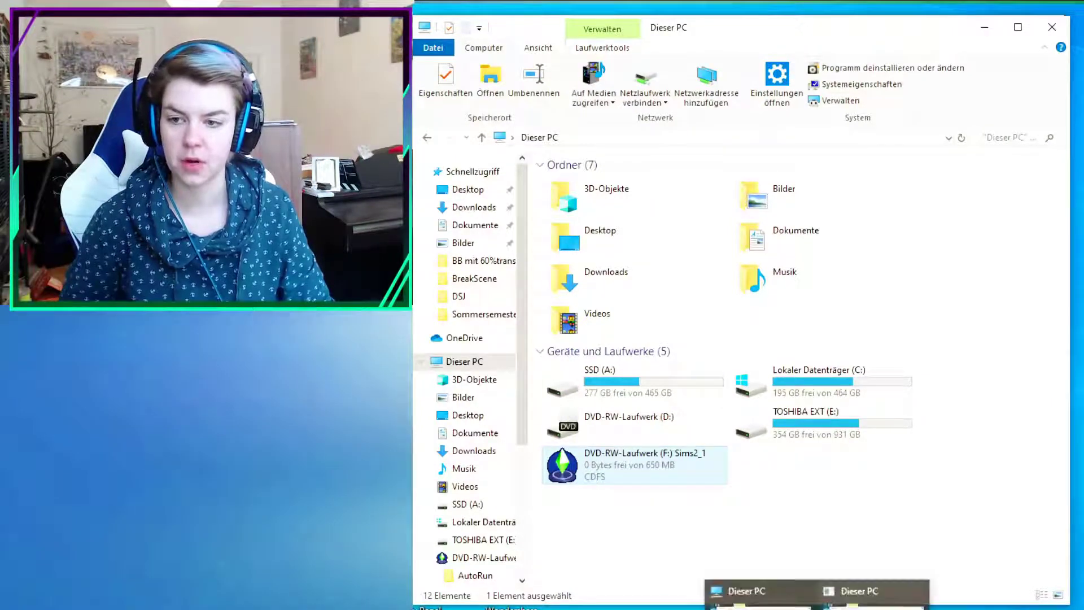
{"action": "mouse_move", "coordinate": [859, 590]}
{"action": "right_click", "coordinate": [574, 474]}
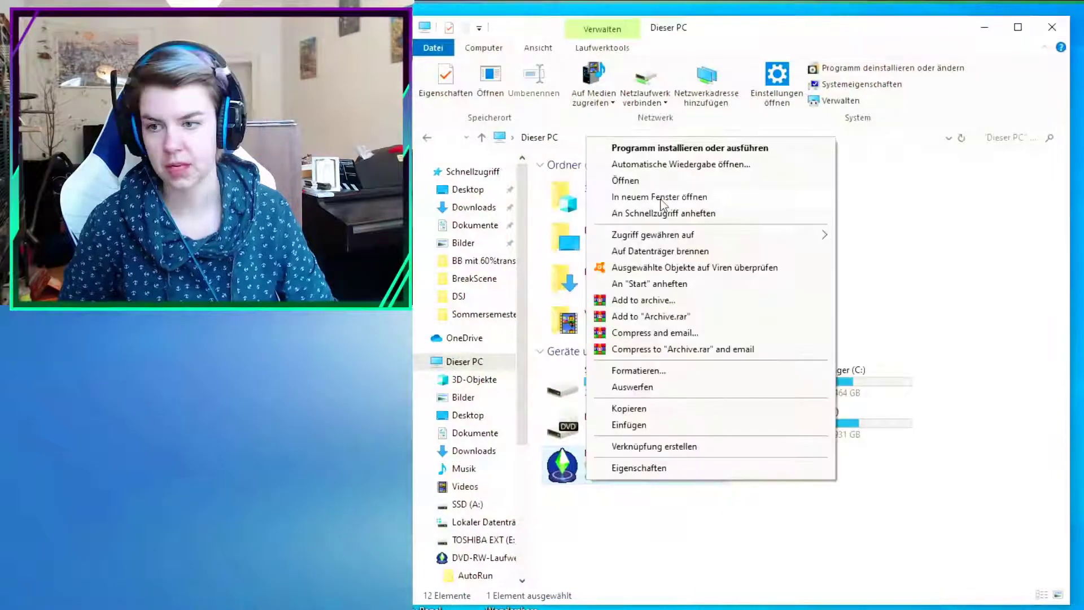
{"action": "left_click", "coordinate": [659, 198]}
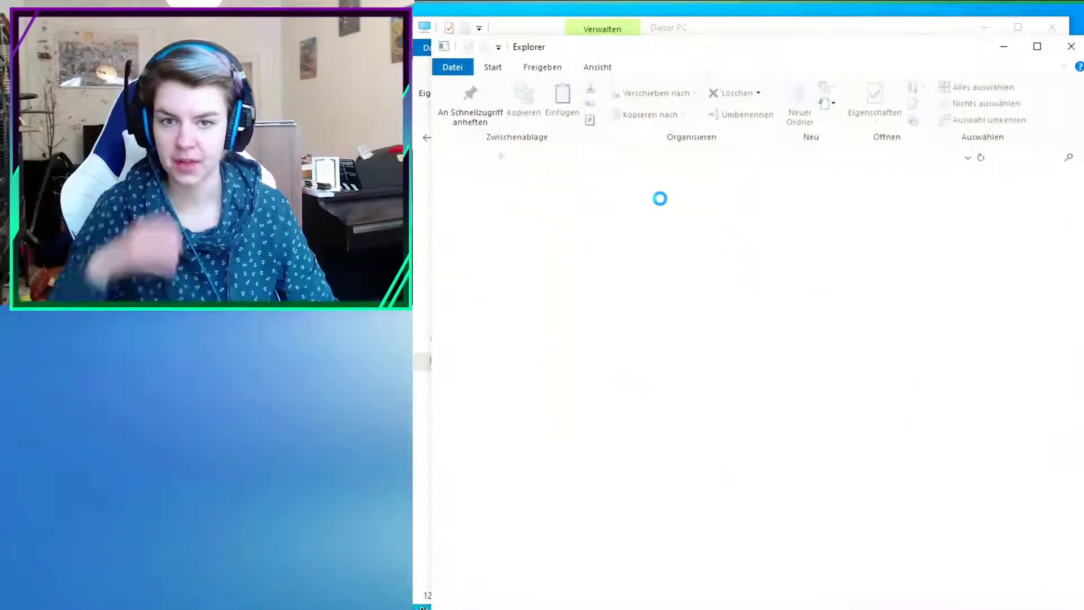
{"action": "left_click_drag", "start_coordinate": [779, 50], "coordinate": [755, 33]}
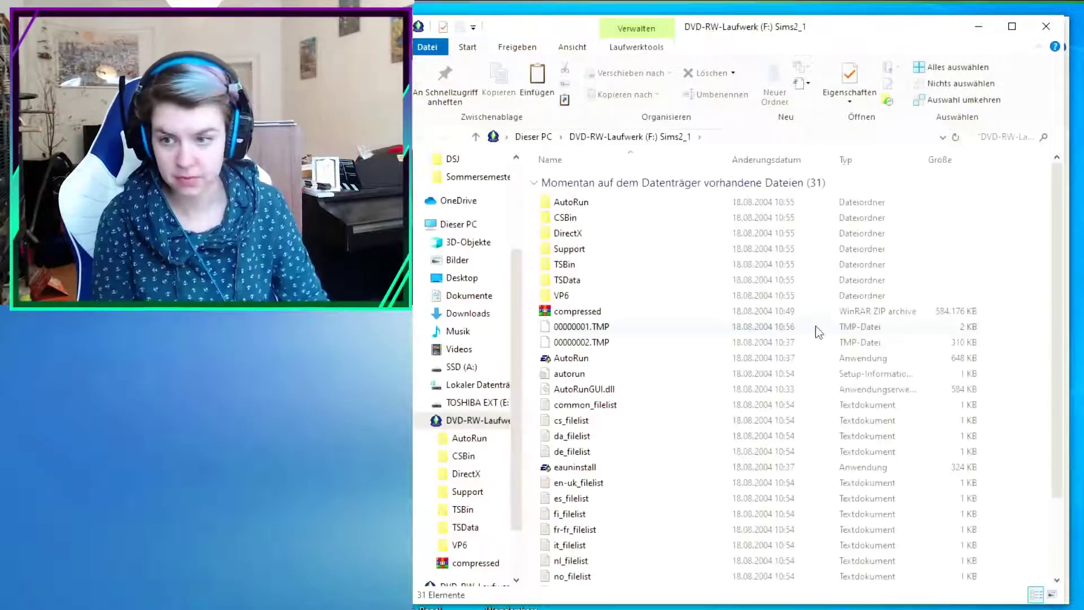
Copy all 31 items on the Sims2_1 disc.
{"action": "left_click", "coordinate": [570, 203]}
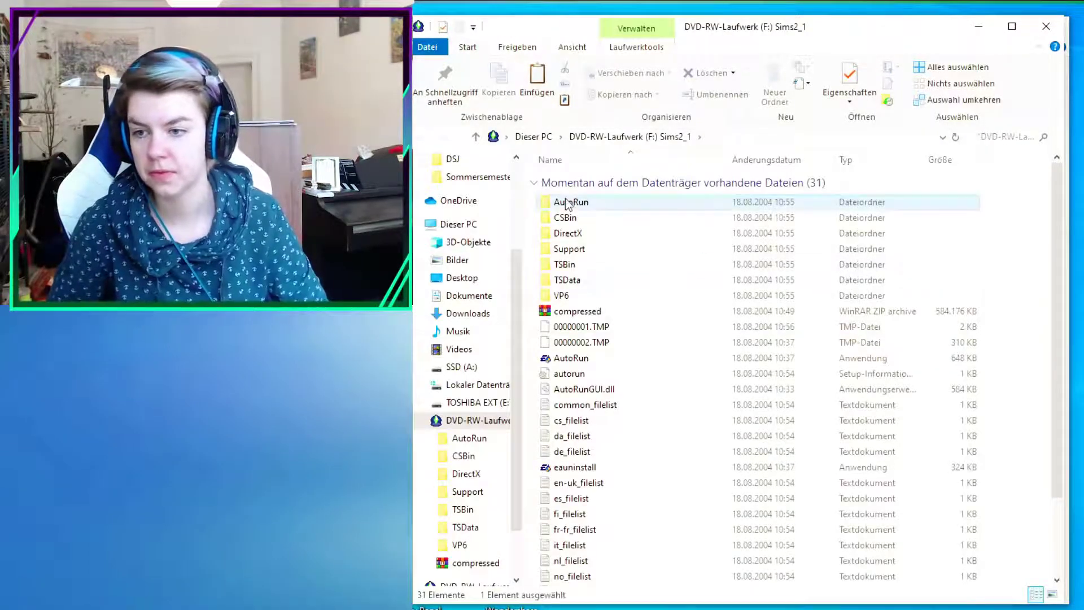
{"action": "scroll", "coordinate": [648, 443], "scroll_direction": "down", "scroll_amount": 2}
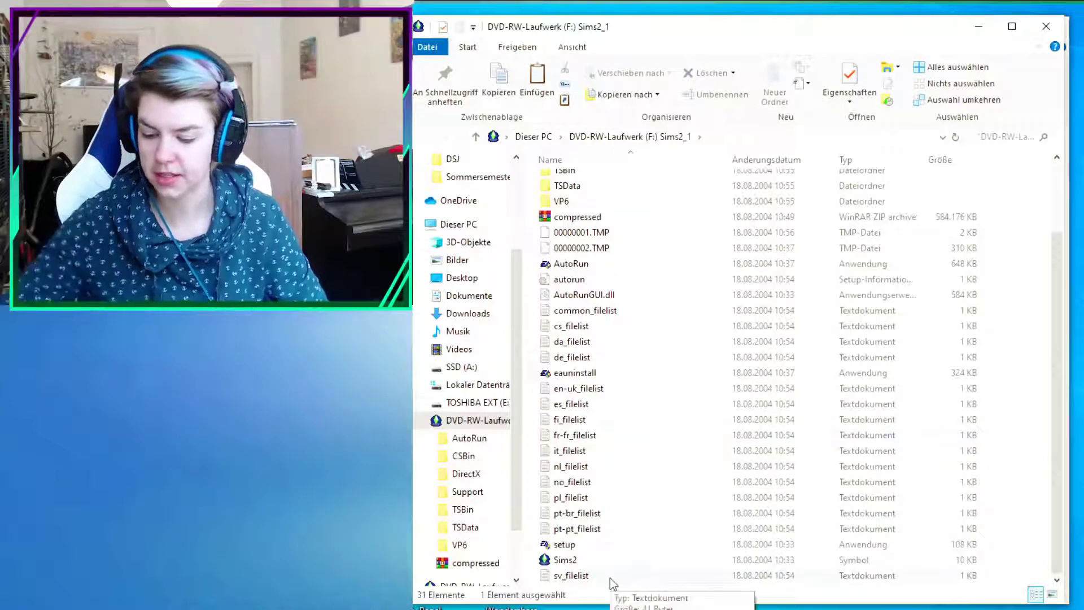
{"action": "key", "text": "ctrl+a"}
{"action": "right_click", "coordinate": [612, 501]}
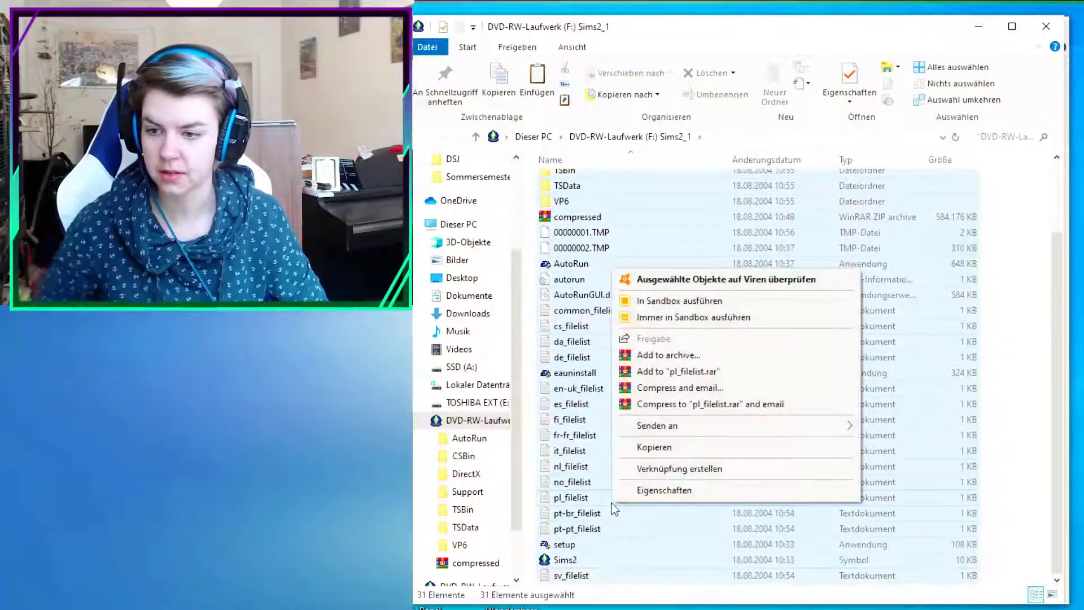
{"action": "left_click", "coordinate": [644, 448]}
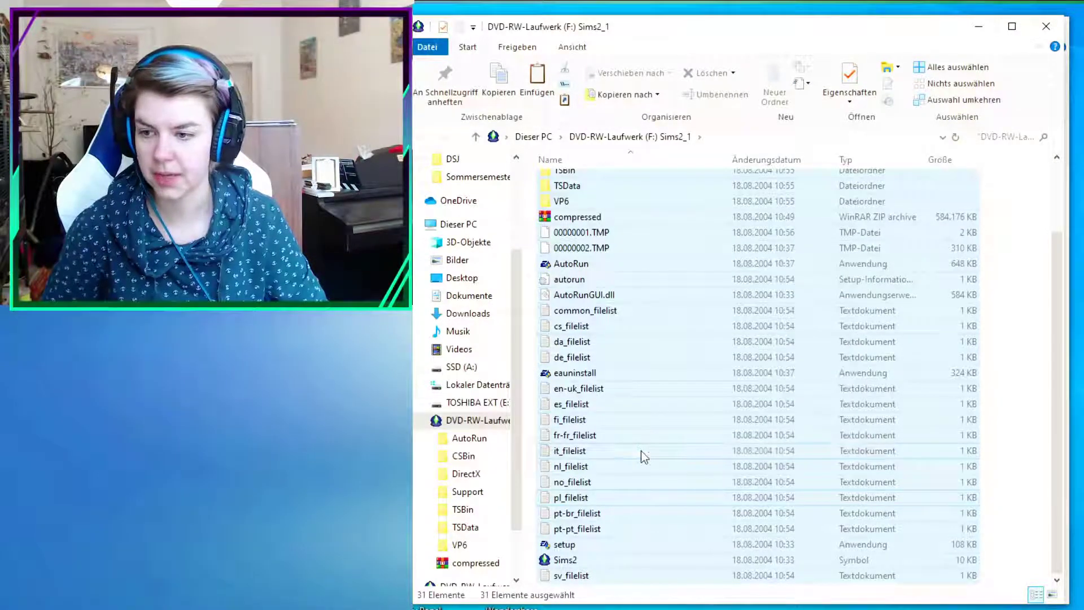
Delete the 12 old items from the SimsCds folder on SSD (A:).
{"action": "left_click", "coordinate": [447, 368]}
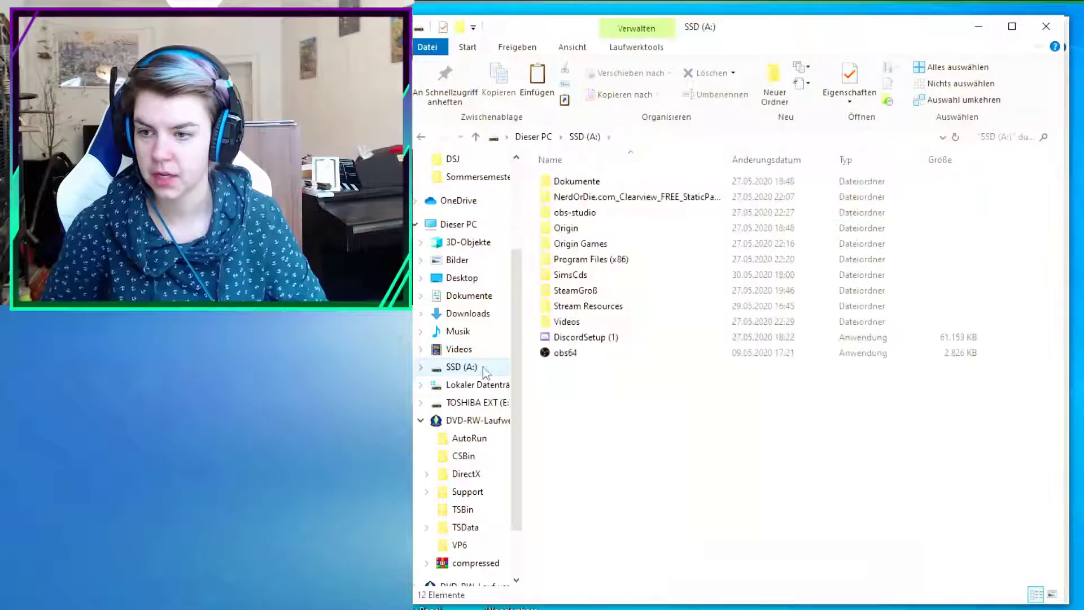
{"action": "double_click", "coordinate": [575, 277]}
{"action": "left_click_drag", "start_coordinate": [625, 426], "coordinate": [559, 162]}
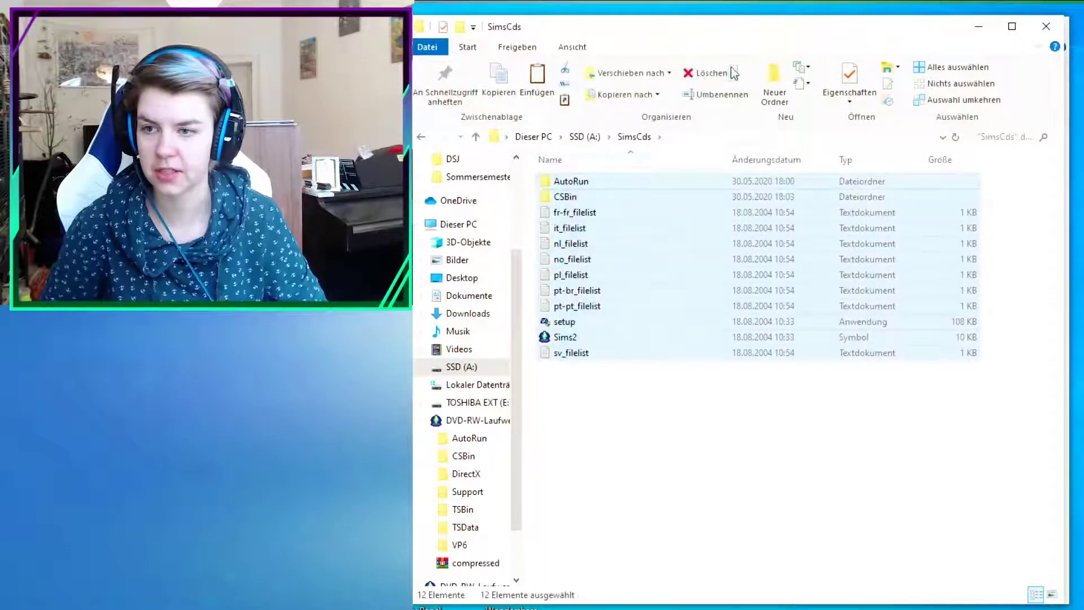
{"action": "left_click", "coordinate": [705, 73]}
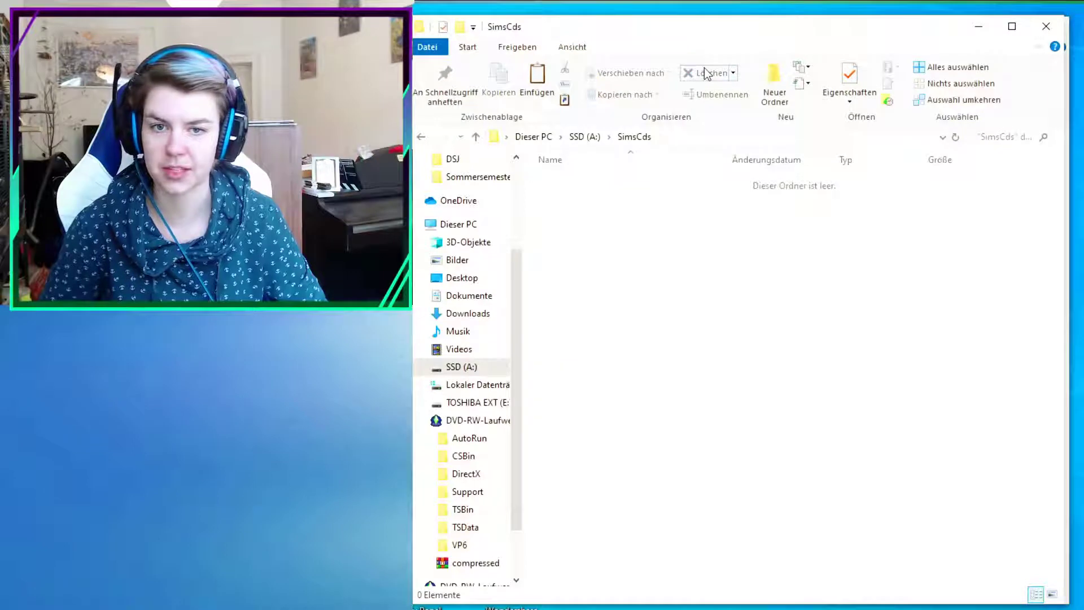
Paste the copied disc files into the emptied SimsCds folder.
{"action": "right_click", "coordinate": [713, 270]}
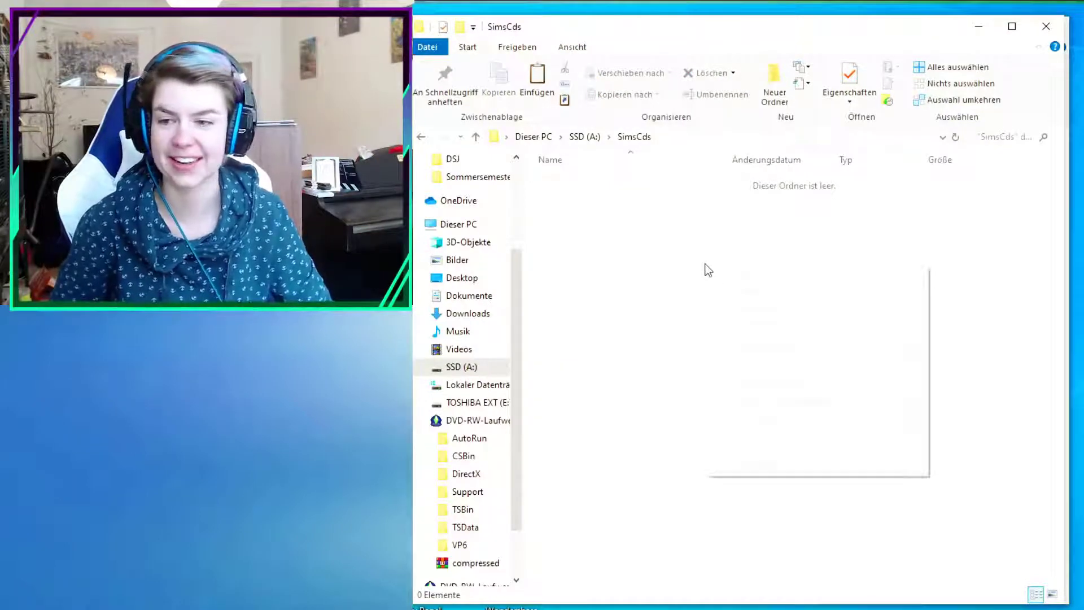
{"action": "left_click", "coordinate": [733, 366]}
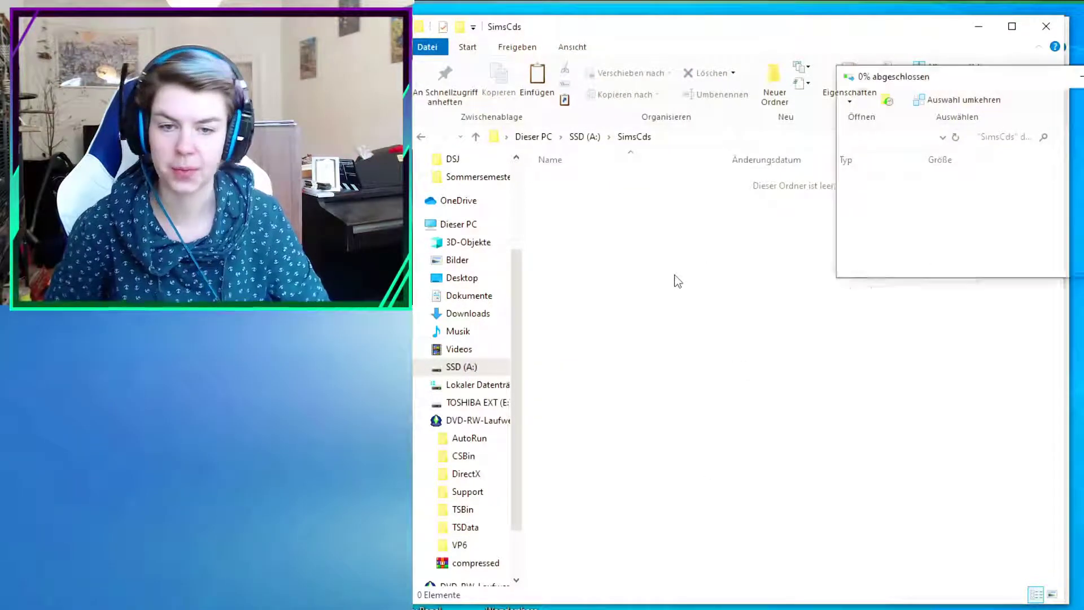
{"action": "left_click_drag", "start_coordinate": [929, 82], "coordinate": [728, 84]}
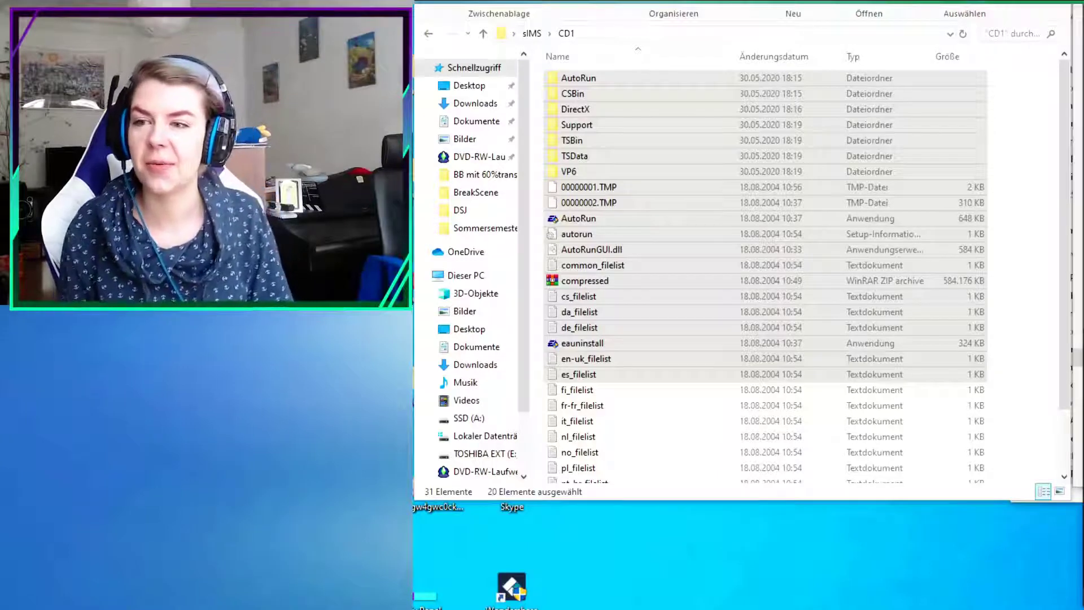
After the copy finishes, scroll the CD1 listing down to setup and sv_filelist.
{"action": "scroll", "coordinate": [770, 222], "scroll_direction": "down", "scroll_amount": 2}
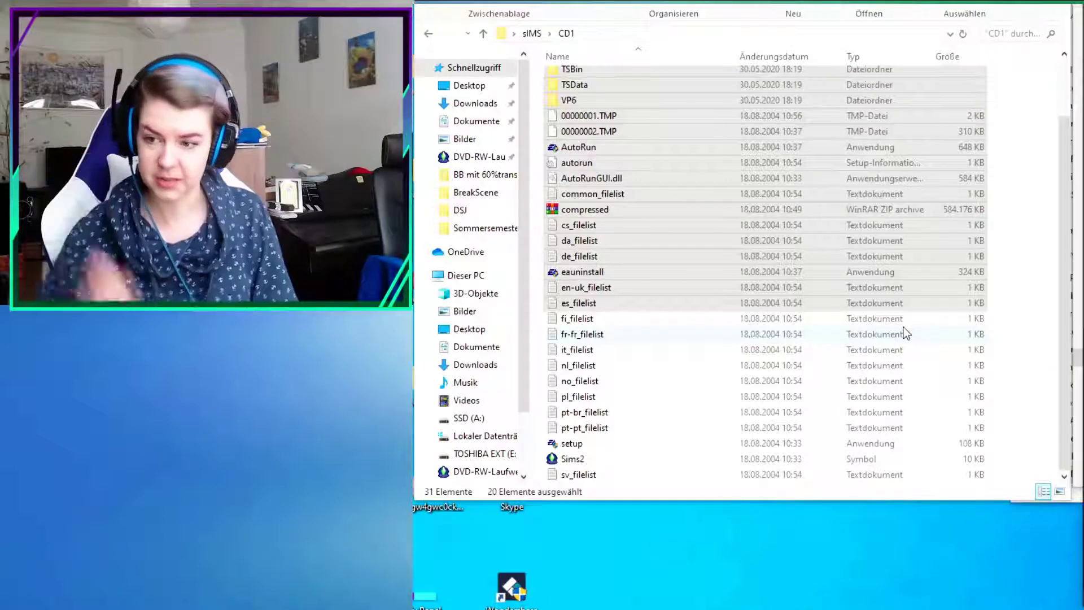
Run setup as administrator in English and submit the registration code.
{"action": "right_click", "coordinate": [579, 445]}
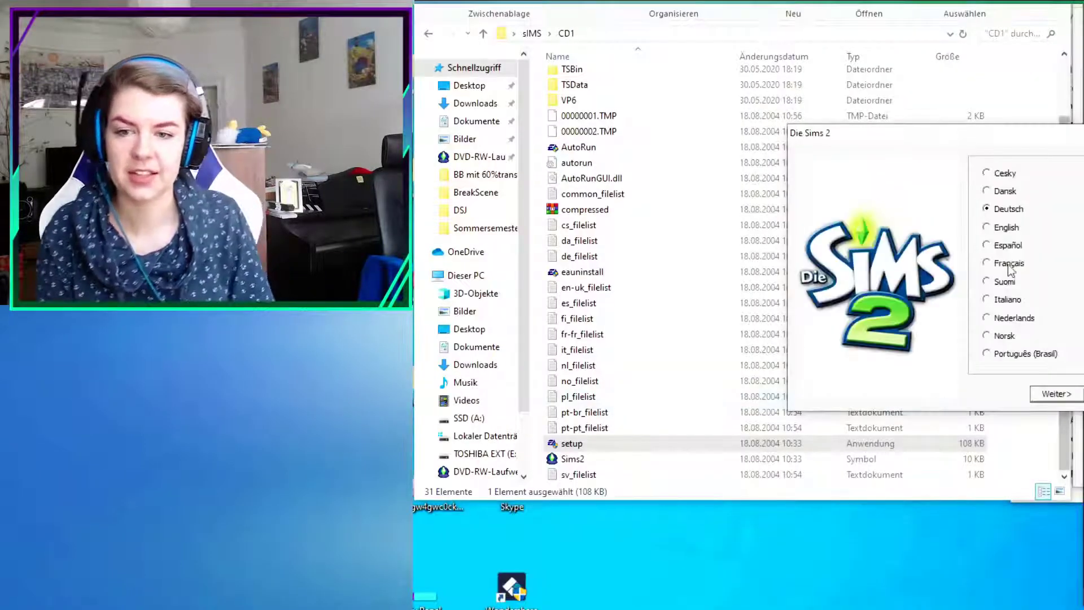
{"action": "left_click", "coordinate": [992, 232]}
{"action": "left_click_drag", "start_coordinate": [1027, 134], "coordinate": [783, 102]}
{"action": "left_click", "coordinate": [813, 360]}
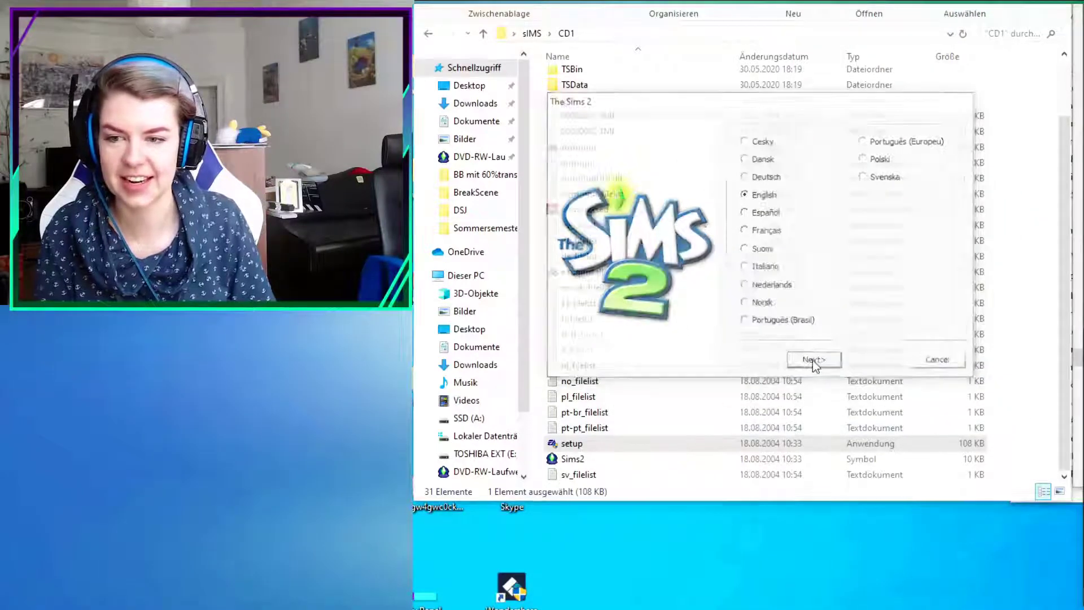
{"action": "left_click_drag", "start_coordinate": [1037, 133], "coordinate": [834, 93]}
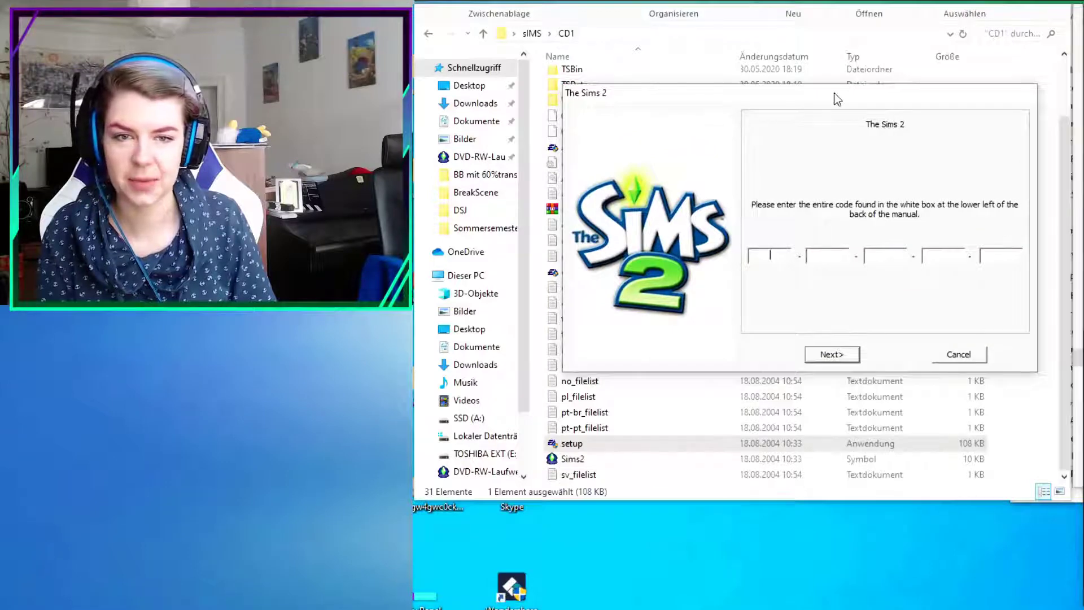
{"action": "key", "text": "Return"}
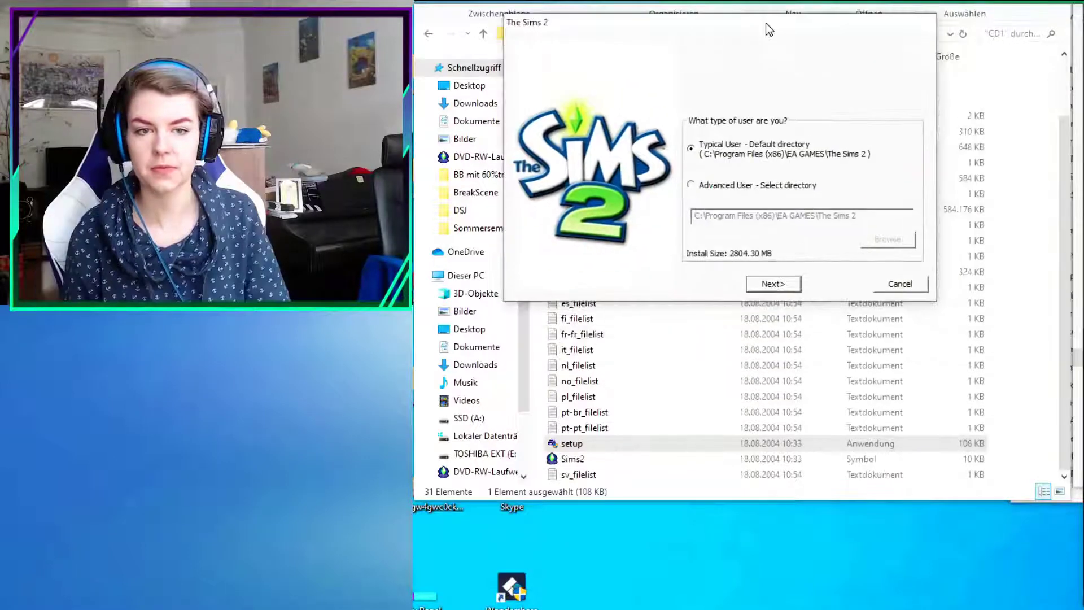
Install to A:\Program Files (x86)\EA Games with EA GAMES as program folder.
{"action": "left_click", "coordinate": [779, 187]}
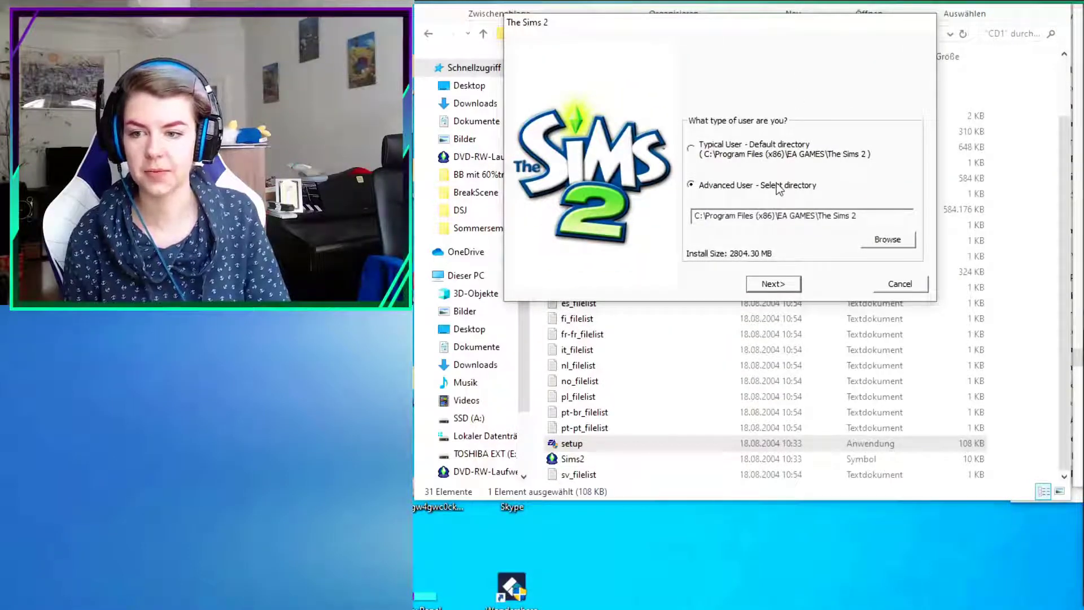
{"action": "left_click", "coordinate": [887, 239]}
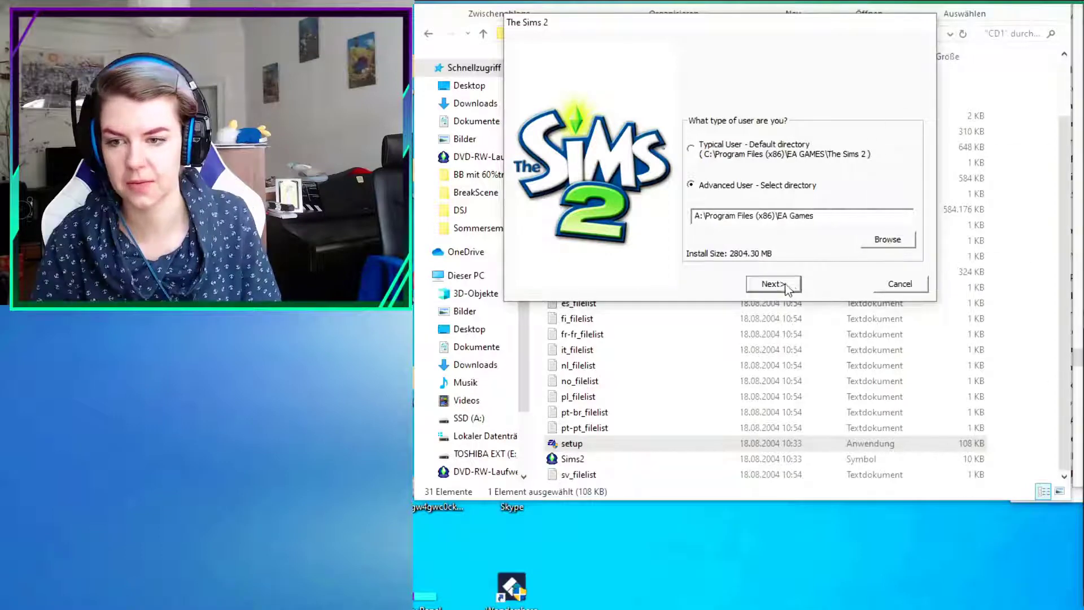
{"action": "left_click", "coordinate": [775, 284]}
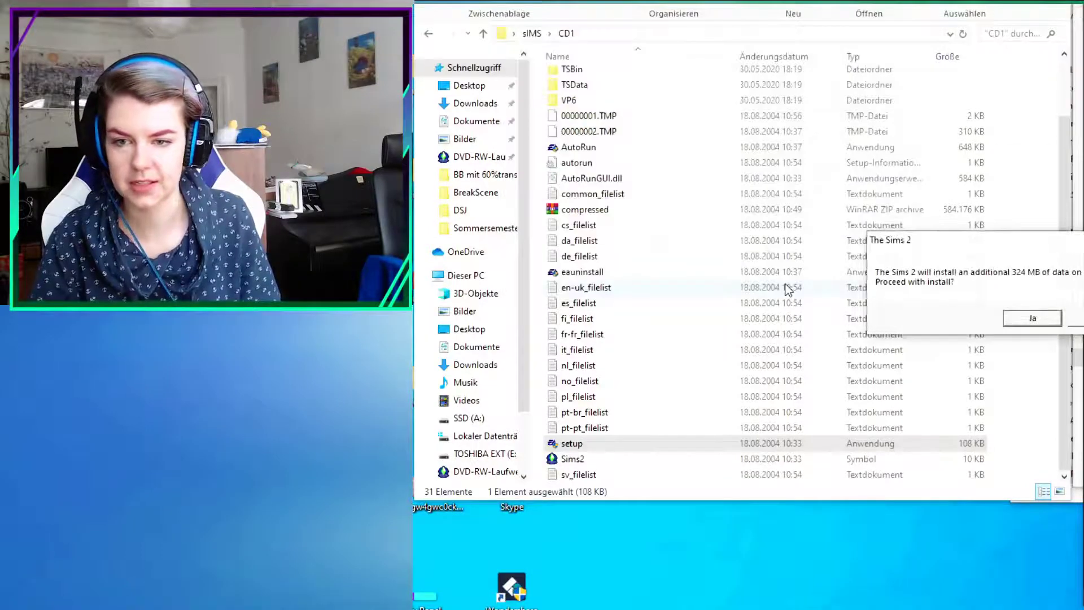
{"action": "left_click", "coordinate": [1044, 320]}
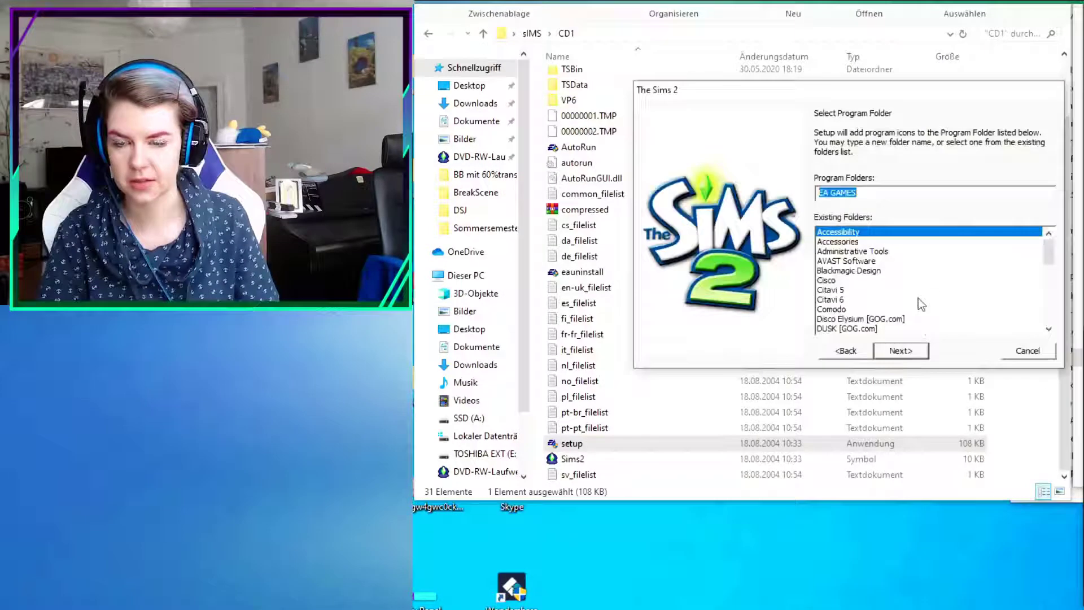
{"action": "left_click", "coordinate": [902, 353]}
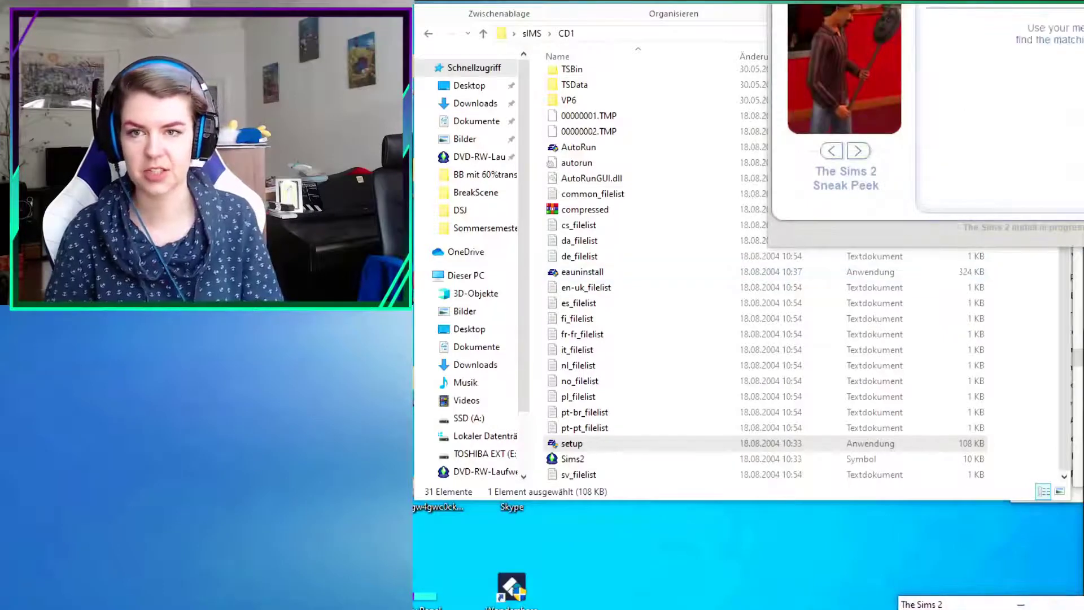
Choose to quit rather than launch the game and close the setup completion dialog.
{"action": "left_click_drag", "start_coordinate": [796, 78], "coordinate": [699, 100]}
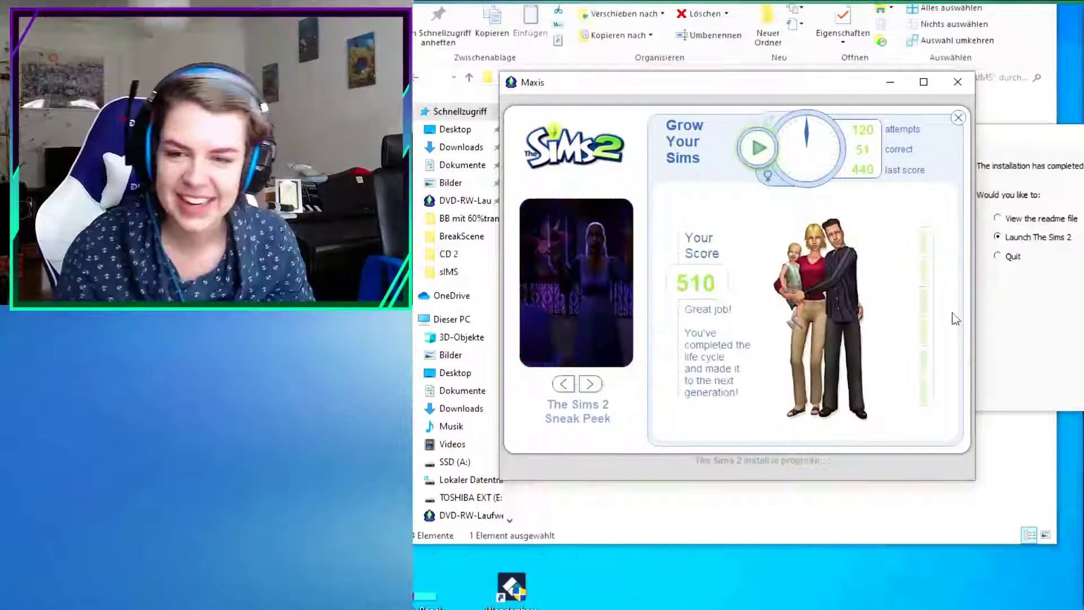
{"action": "left_click", "coordinate": [1012, 258]}
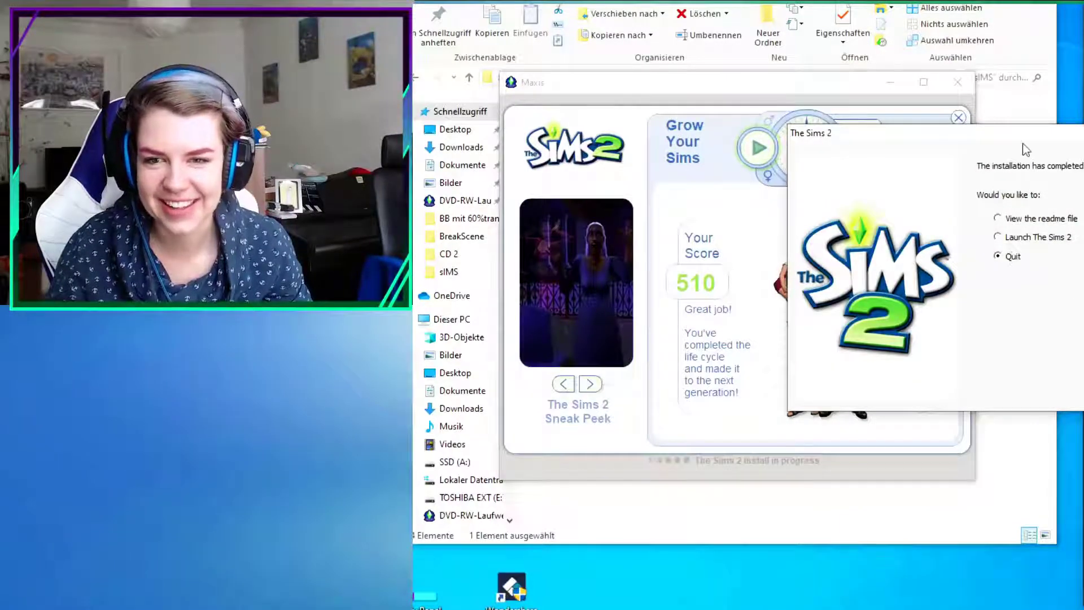
{"action": "left_click_drag", "start_coordinate": [1022, 134], "coordinate": [826, 118]}
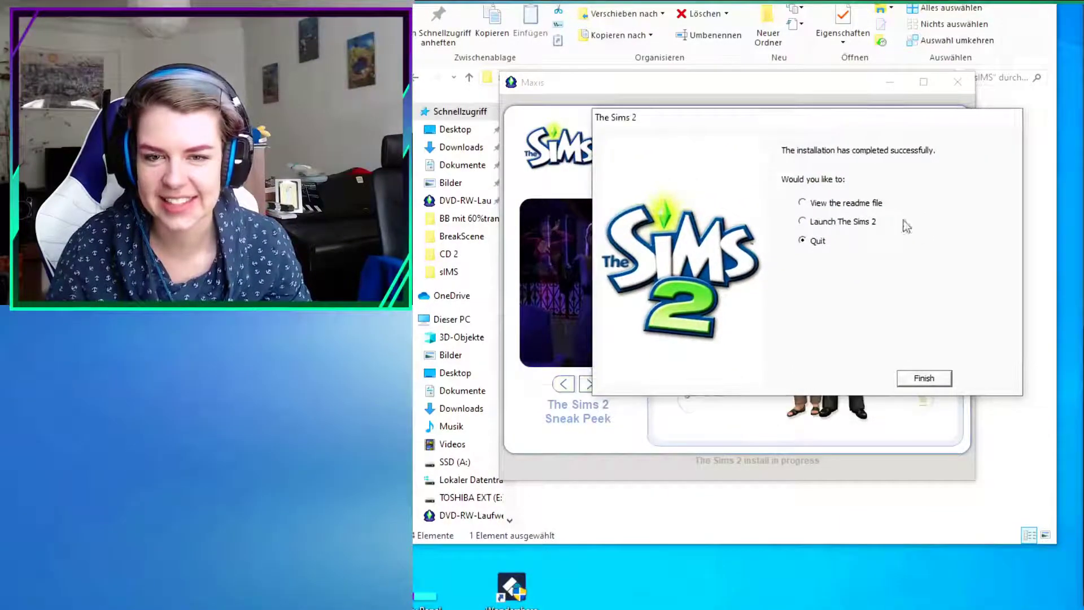
{"action": "left_click", "coordinate": [924, 379]}
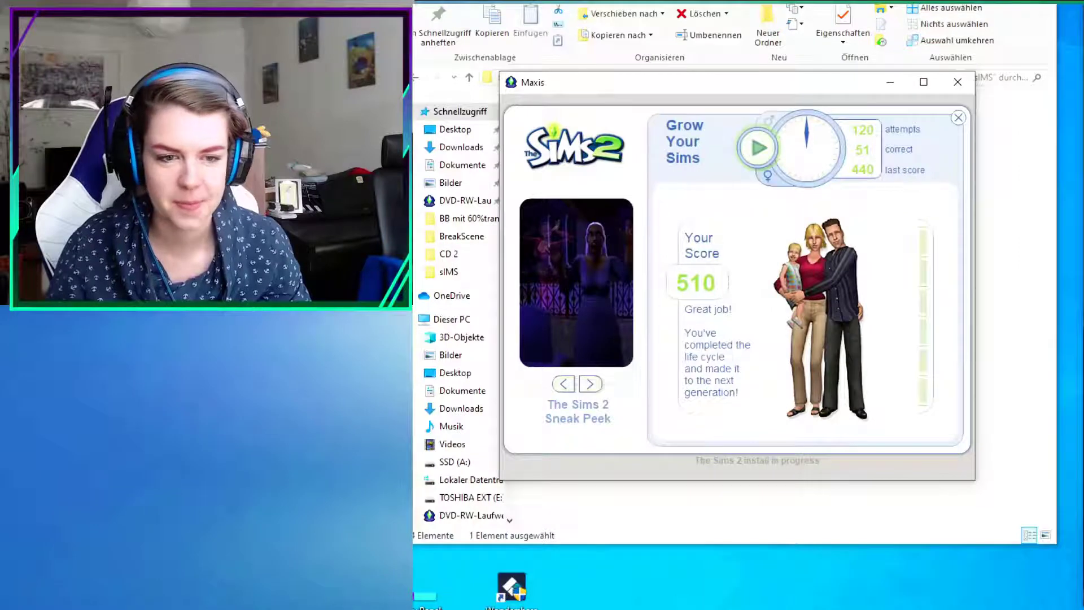
Start the Grow Your Sims memory game, confirm the disc 2 prompt, and clear the first card grid.
{"action": "left_click", "coordinate": [805, 422]}
{"action": "left_click", "coordinate": [847, 373]}
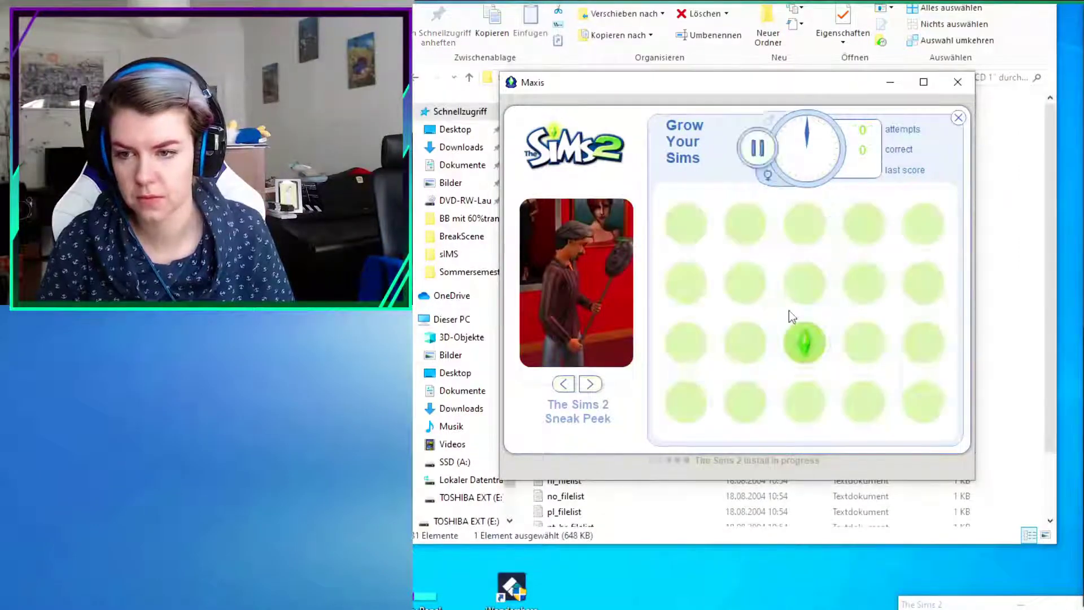
{"action": "left_click", "coordinate": [686, 342]}
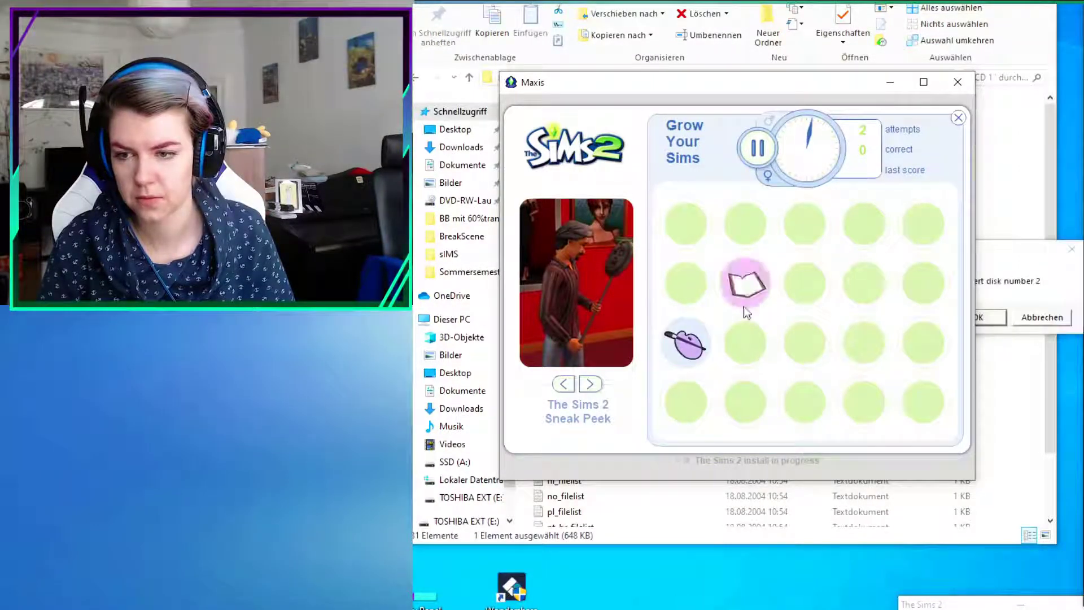
{"action": "left_click", "coordinate": [976, 318]}
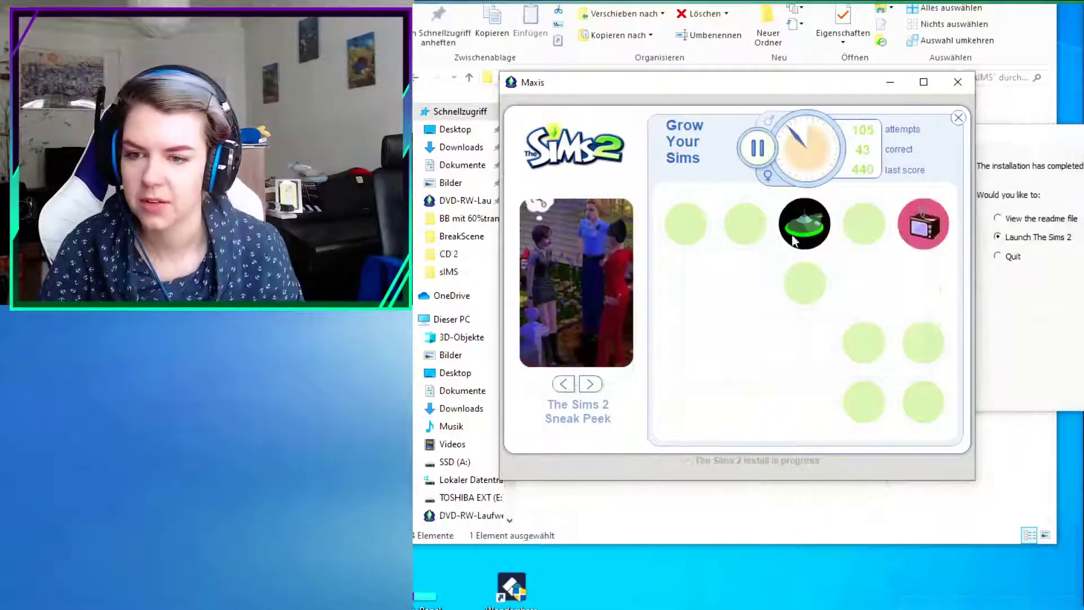
{"action": "left_click", "coordinate": [805, 283]}
{"action": "left_click", "coordinate": [923, 343]}
{"action": "left_click", "coordinate": [864, 343]}
{"action": "left_click", "coordinate": [923, 224]}
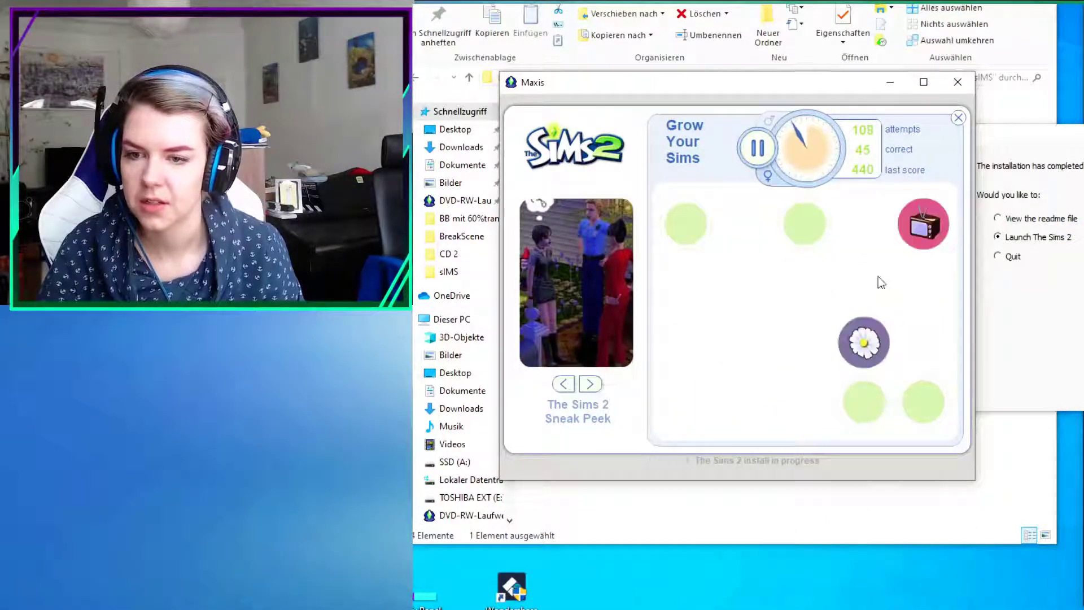
{"action": "left_click", "coordinate": [922, 402]}
{"action": "left_click", "coordinate": [864, 400]}
{"action": "left_click", "coordinate": [863, 342]}
{"action": "left_click", "coordinate": [864, 401]}
{"action": "left_click", "coordinate": [923, 402]}
{"action": "left_click", "coordinate": [804, 224]}
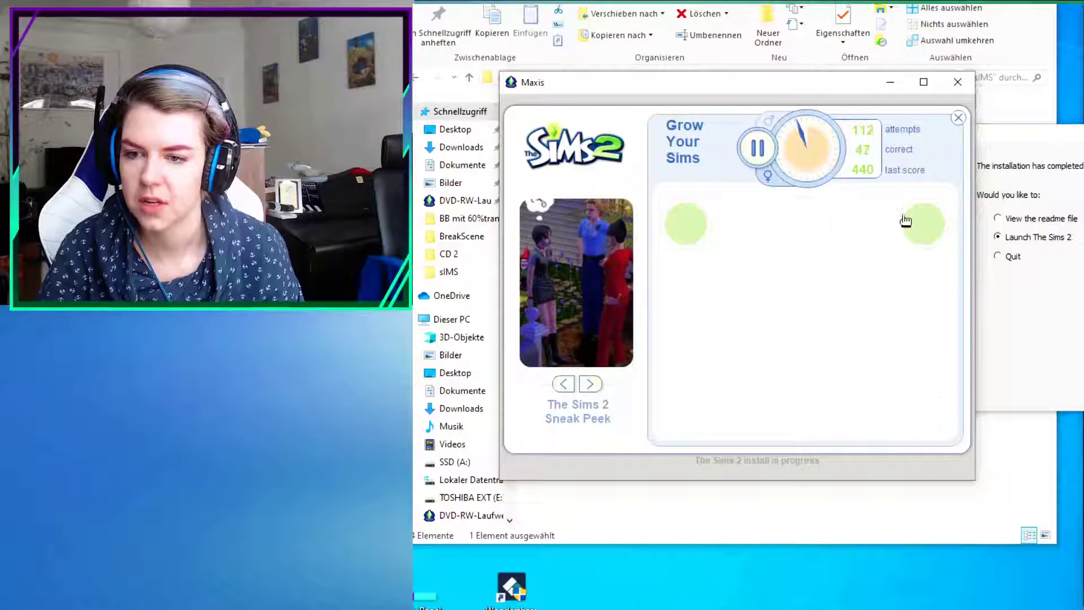
{"action": "left_click", "coordinate": [923, 224]}
{"action": "left_click", "coordinate": [686, 224]}
Answer the trivia questions with The fireplace, Fractured Ukranian, and the telescope answer.
{"action": "left_click", "coordinate": [720, 341]}
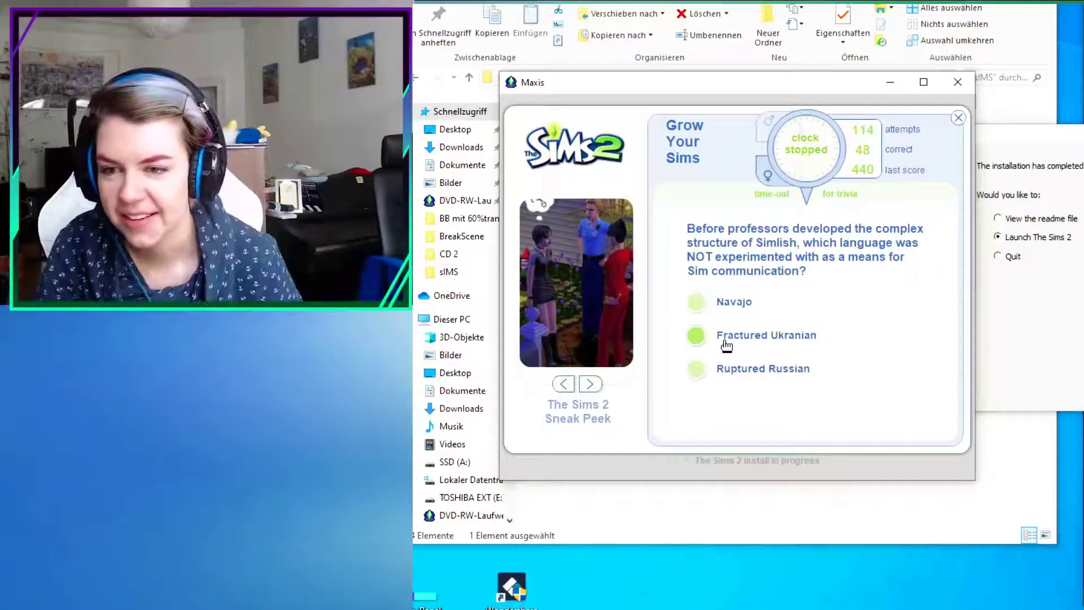
{"action": "left_click", "coordinate": [726, 344]}
{"action": "left_click", "coordinate": [773, 330]}
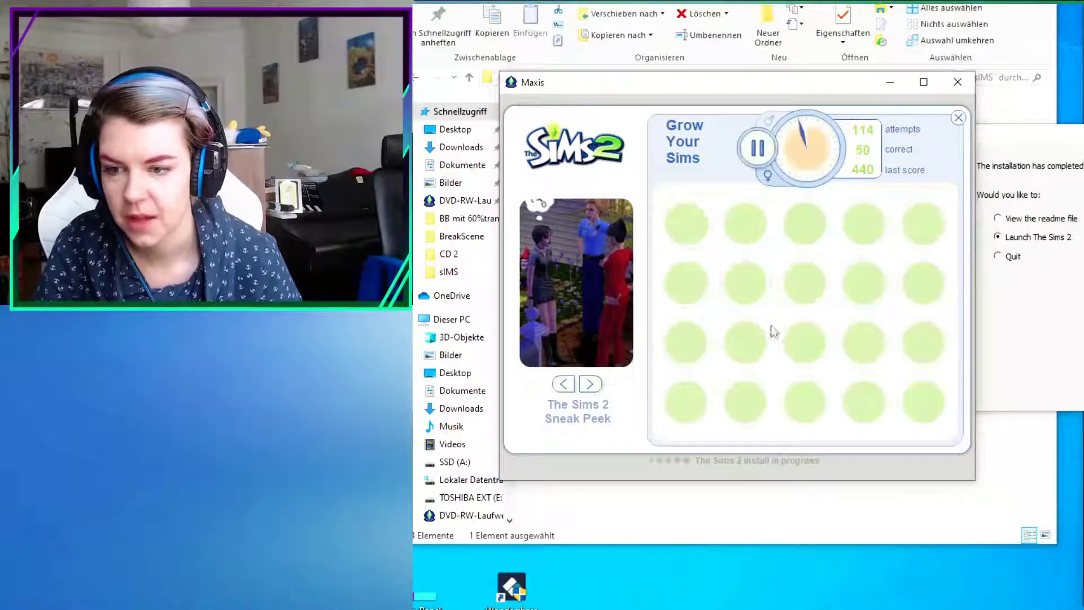
Match card pairs in the second memory grid until the round ends at 228 points.
{"action": "left_click", "coordinate": [685, 224]}
{"action": "left_click", "coordinate": [745, 224]}
{"action": "left_click", "coordinate": [745, 283]}
{"action": "left_click", "coordinate": [685, 282]}
{"action": "left_click", "coordinate": [685, 342]}
{"action": "left_click", "coordinate": [745, 224]}
{"action": "left_click", "coordinate": [923, 224]}
{"action": "left_click", "coordinate": [804, 282]}
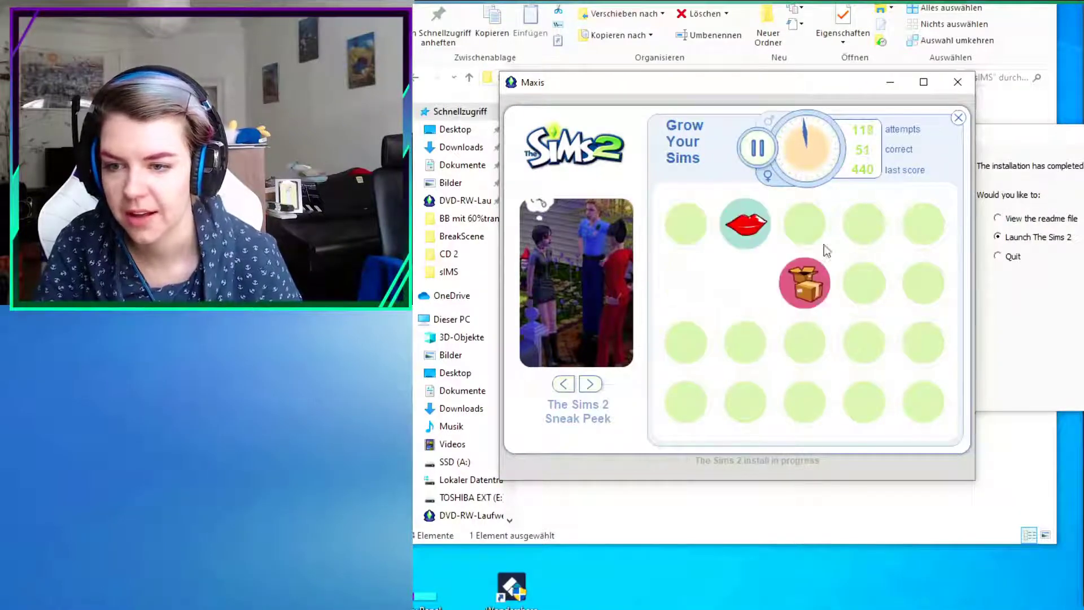
{"action": "left_click", "coordinate": [805, 224]}
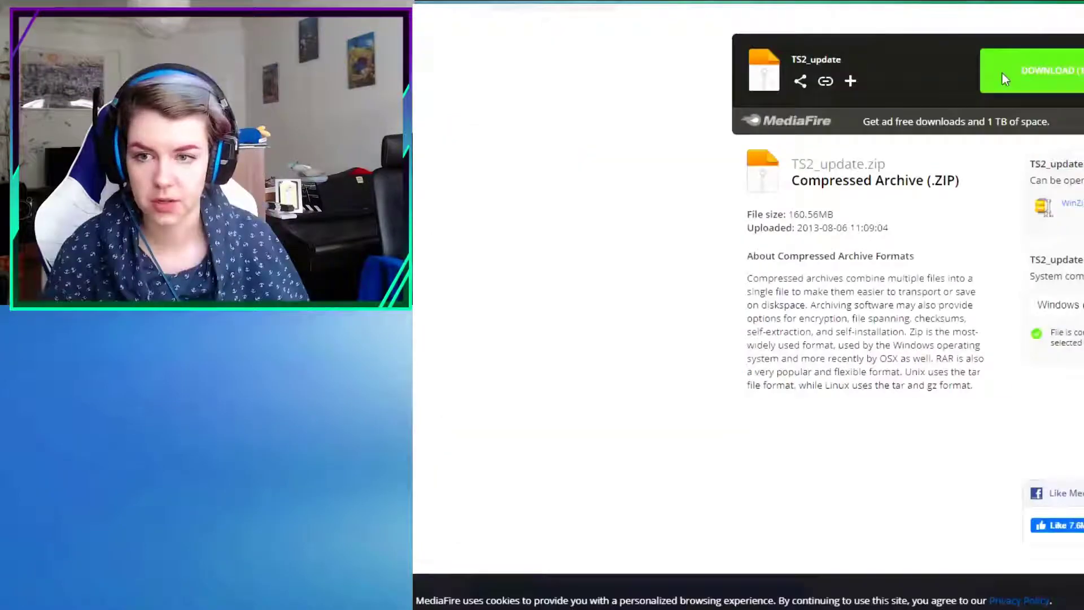
Download TS2_update.zip from MediaFire and extract it onto the desktop.
{"action": "left_click", "coordinate": [1027, 73]}
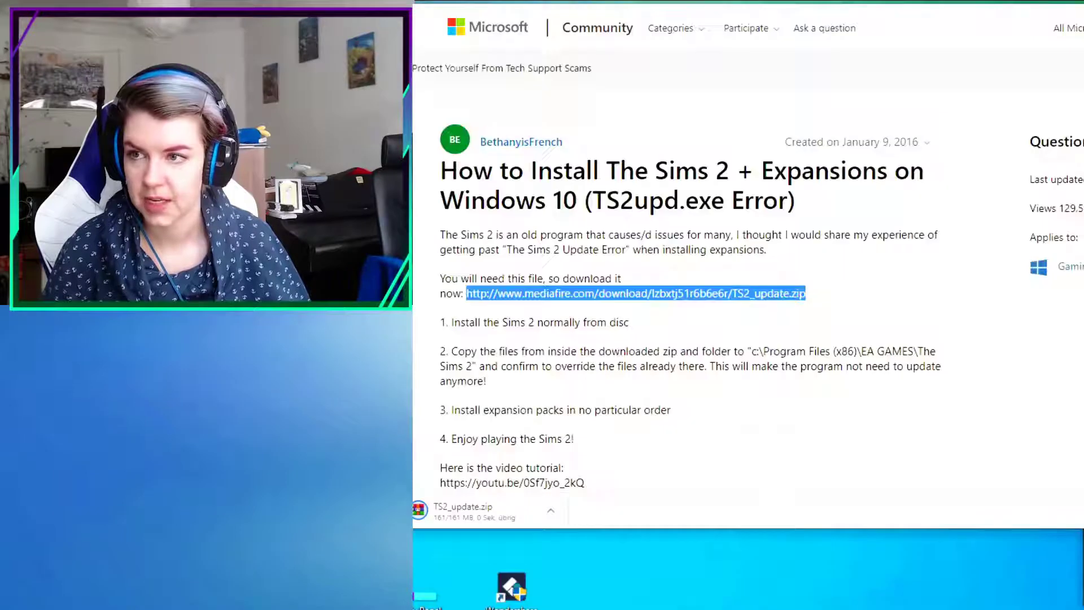
{"action": "left_click", "coordinate": [584, 323]}
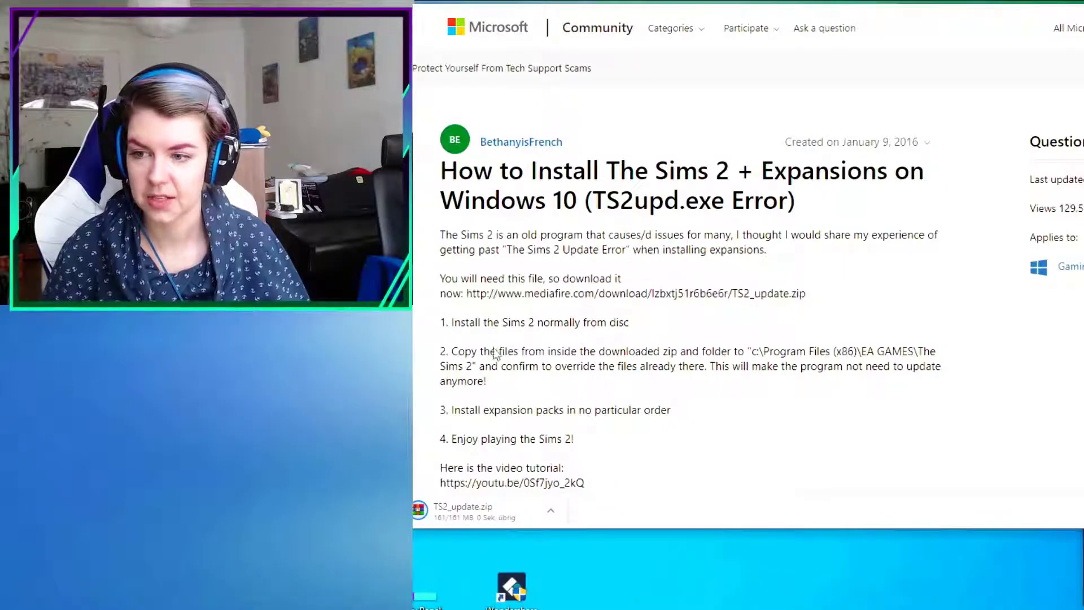
{"action": "scroll", "coordinate": [516, 364], "scroll_direction": "down", "scroll_amount": 1}
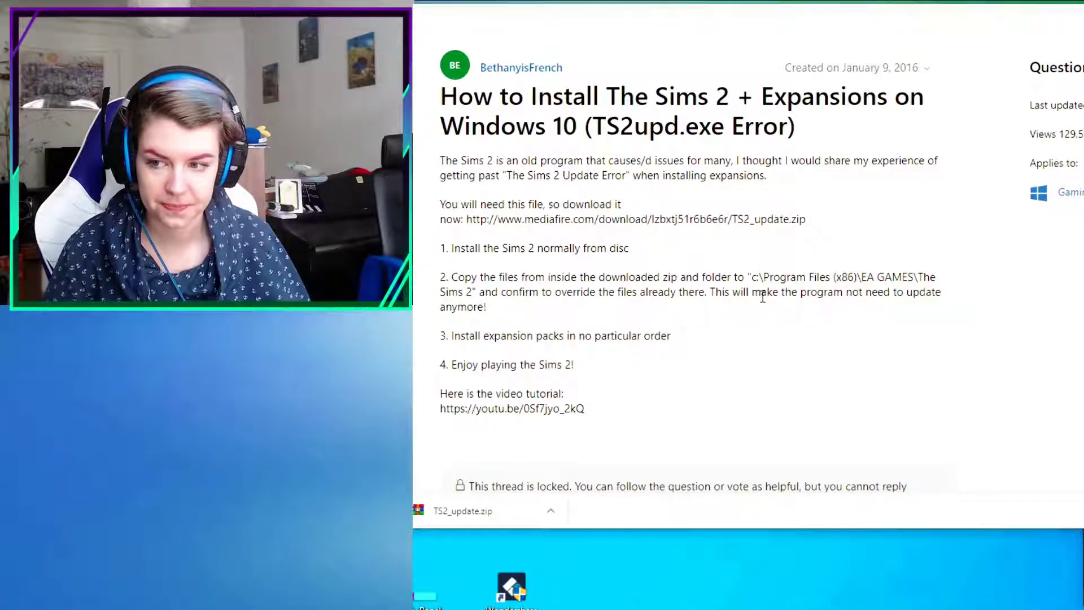
{"action": "left_click", "coordinate": [550, 511]}
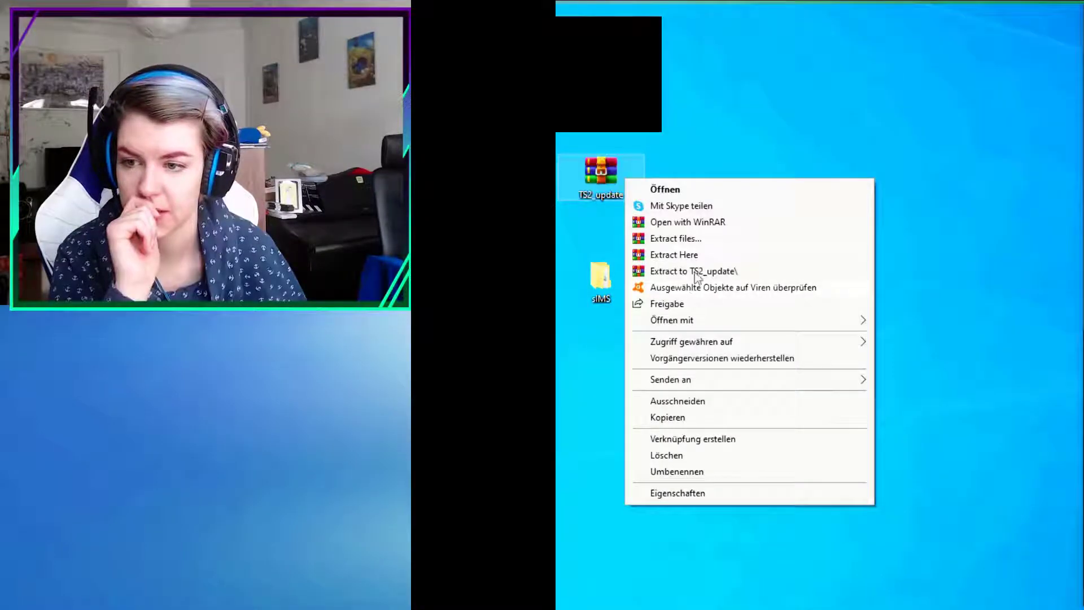
{"action": "left_click", "coordinate": [697, 254]}
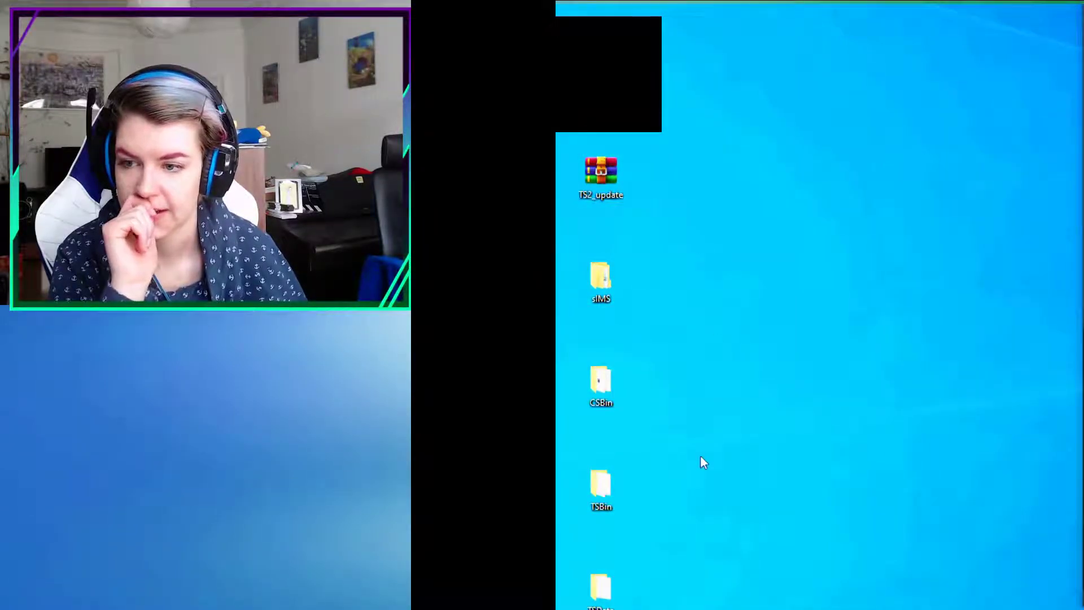
Select the CSBin, TSBin and TSData folders and open A:\Program Files (x86)\EA Games.
{"action": "left_click_drag", "start_coordinate": [646, 606], "coordinate": [745, 84]}
{"action": "left_click", "coordinate": [825, 195]}
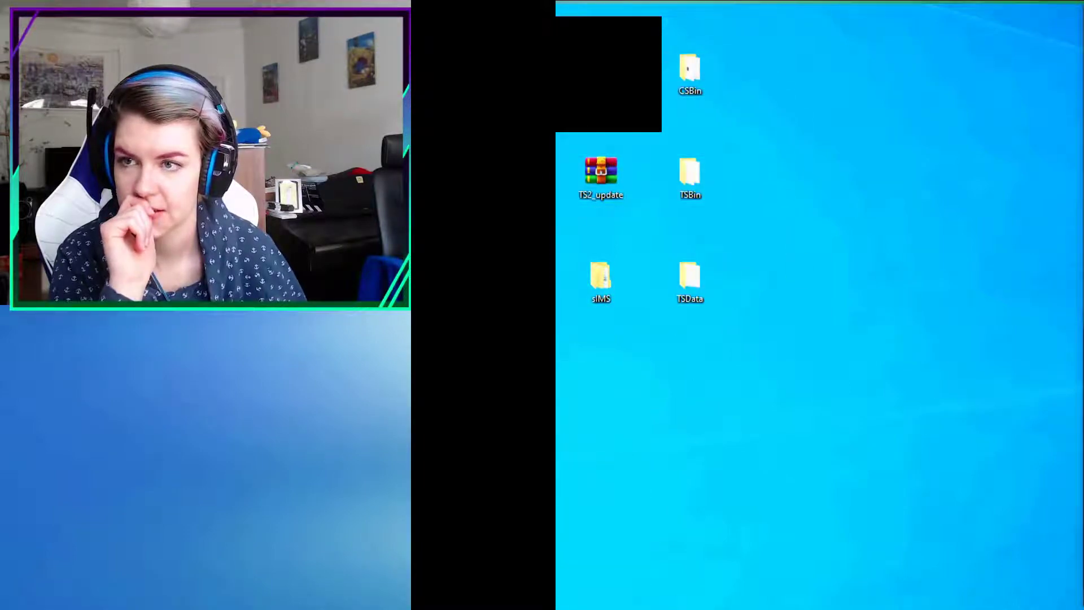
{"action": "mouse_move", "coordinate": [817, 608]}
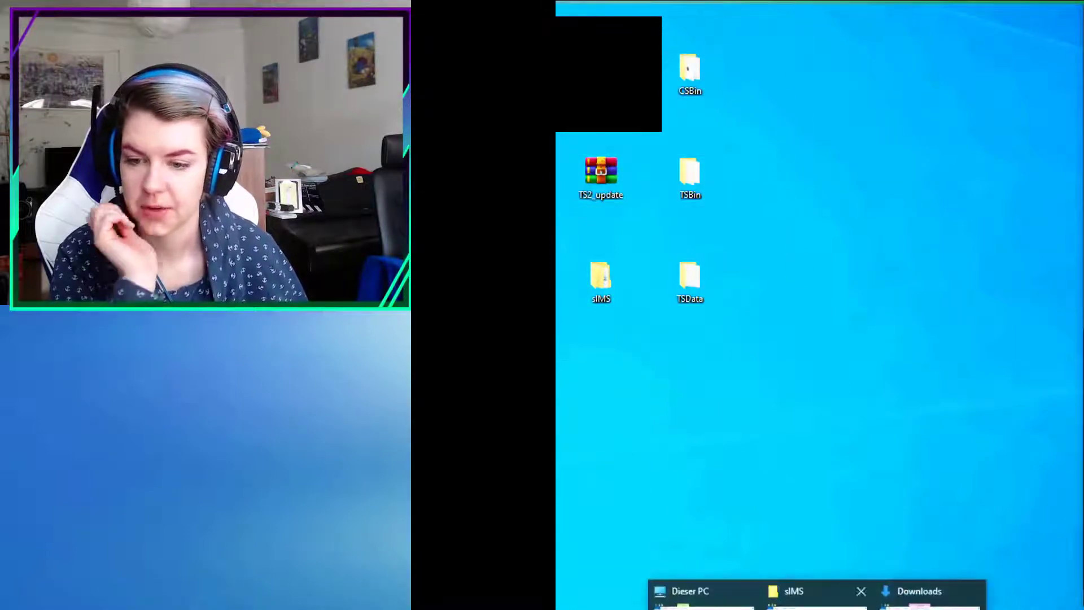
{"action": "left_click", "coordinate": [689, 593]}
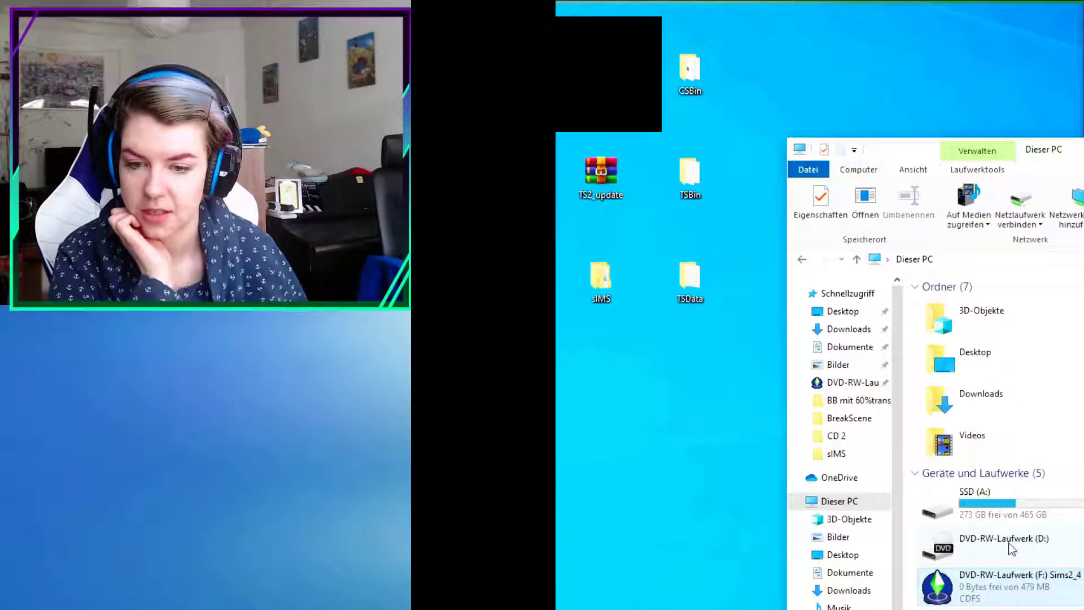
{"action": "double_click", "coordinate": [1028, 501]}
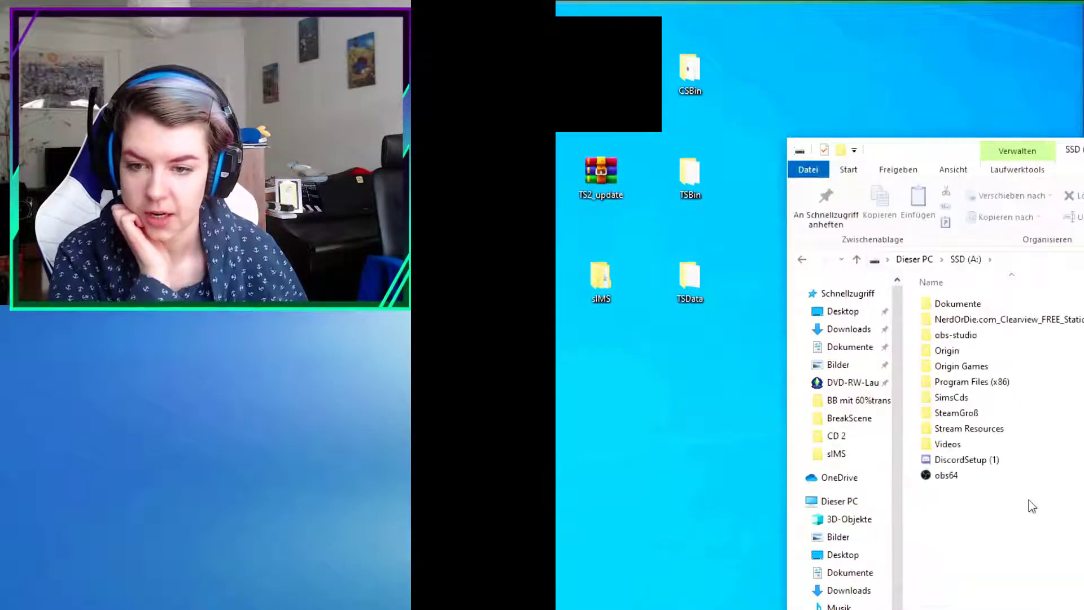
{"action": "double_click", "coordinate": [989, 379]}
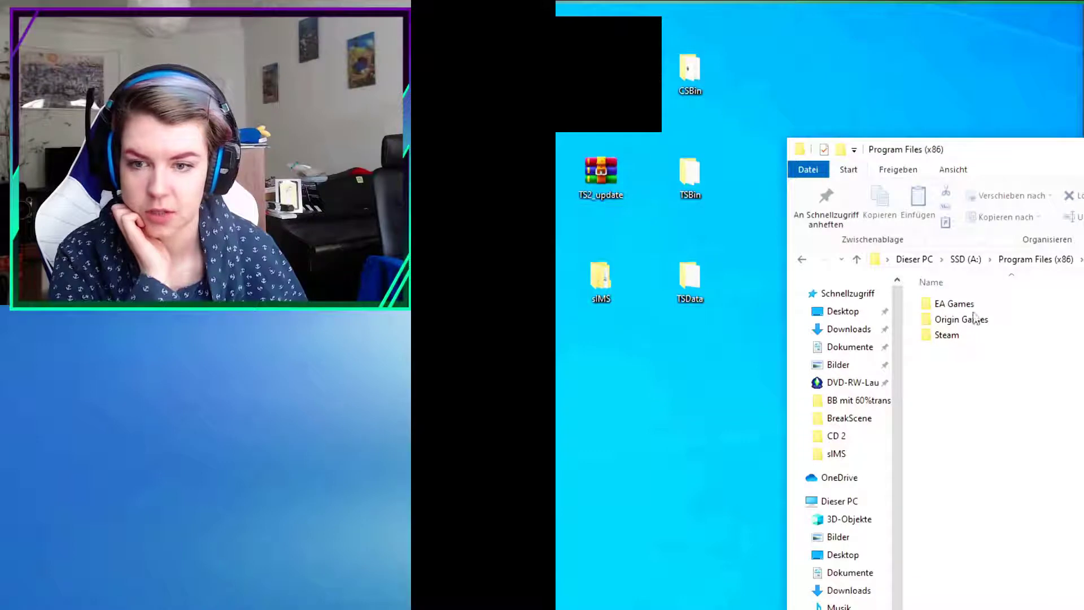
{"action": "double_click", "coordinate": [946, 311]}
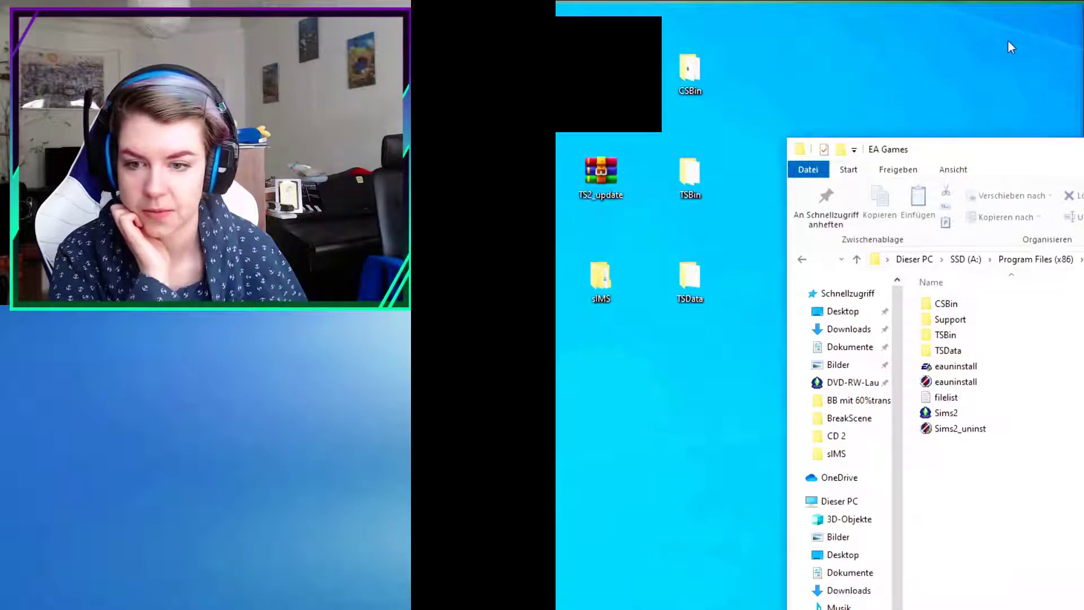
{"action": "left_click_drag", "start_coordinate": [1028, 161], "coordinate": [1019, 0]}
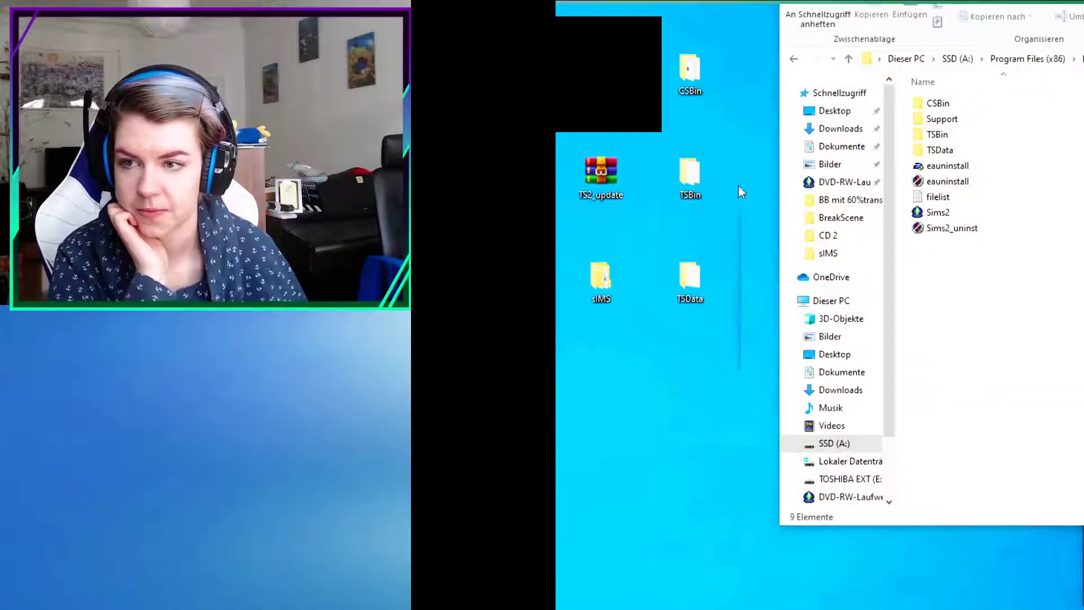
Copy the three update folders into EA Games, replacing the existing files.
{"action": "left_click_drag", "start_coordinate": [738, 186], "coordinate": [970, 338]}
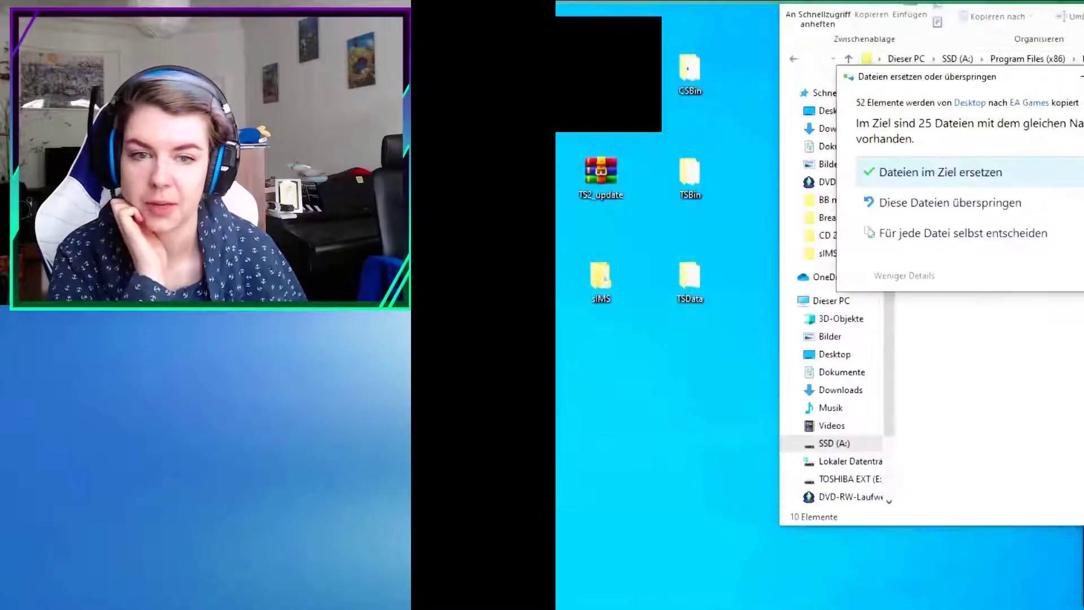
{"action": "left_click", "coordinate": [999, 171]}
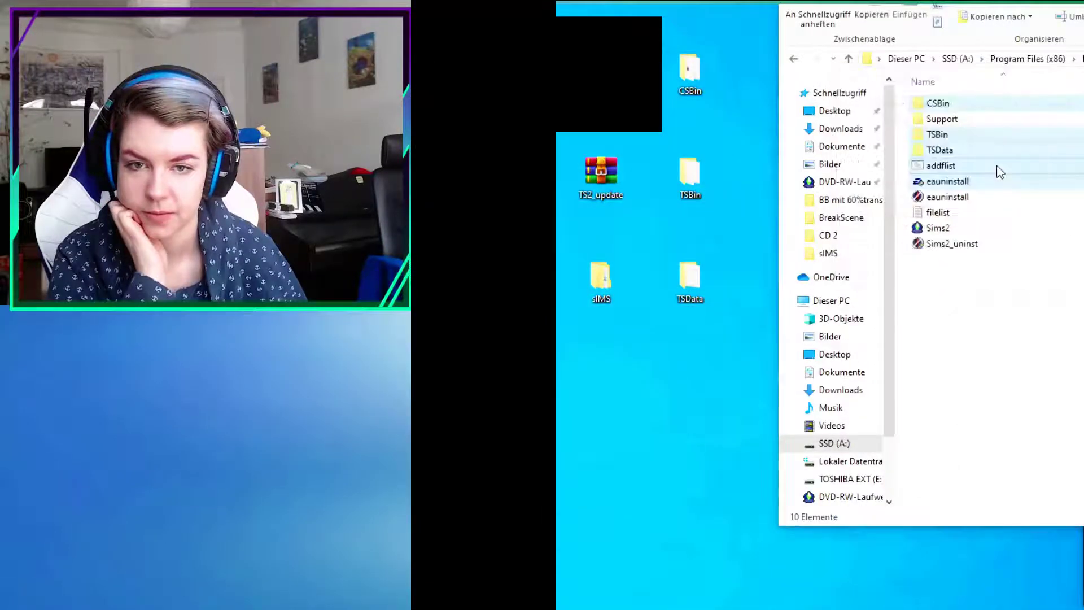
{"action": "left_click_drag", "start_coordinate": [903, 3], "coordinate": [537, 12]}
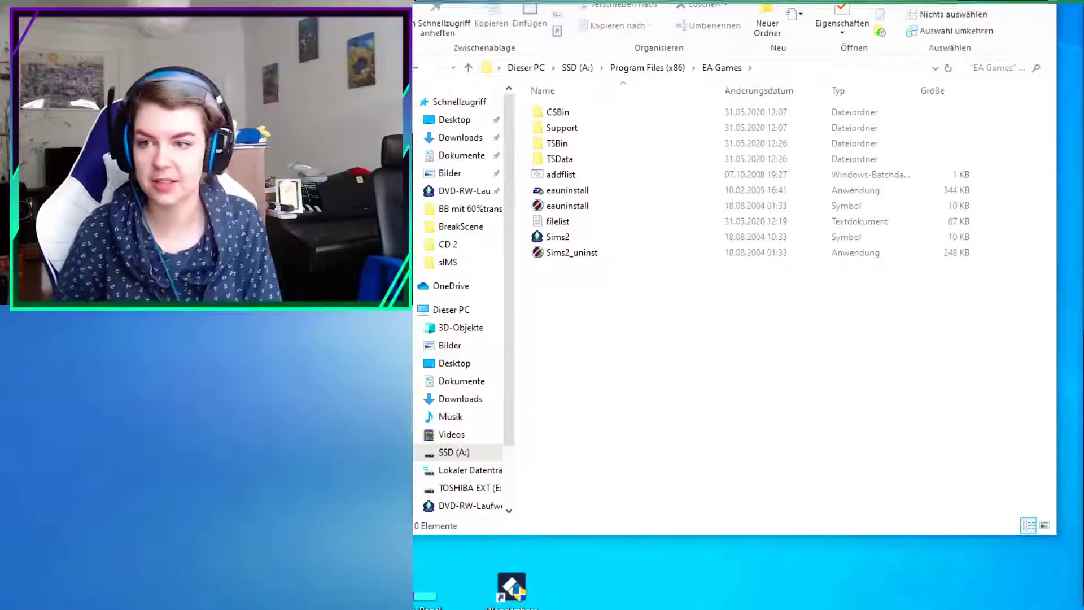
Open the SIMS2SP2_1 disc drive in a new window.
{"action": "left_click", "coordinate": [525, 67]}
{"action": "left_click", "coordinate": [619, 401]}
{"action": "right_click", "coordinate": [618, 400]}
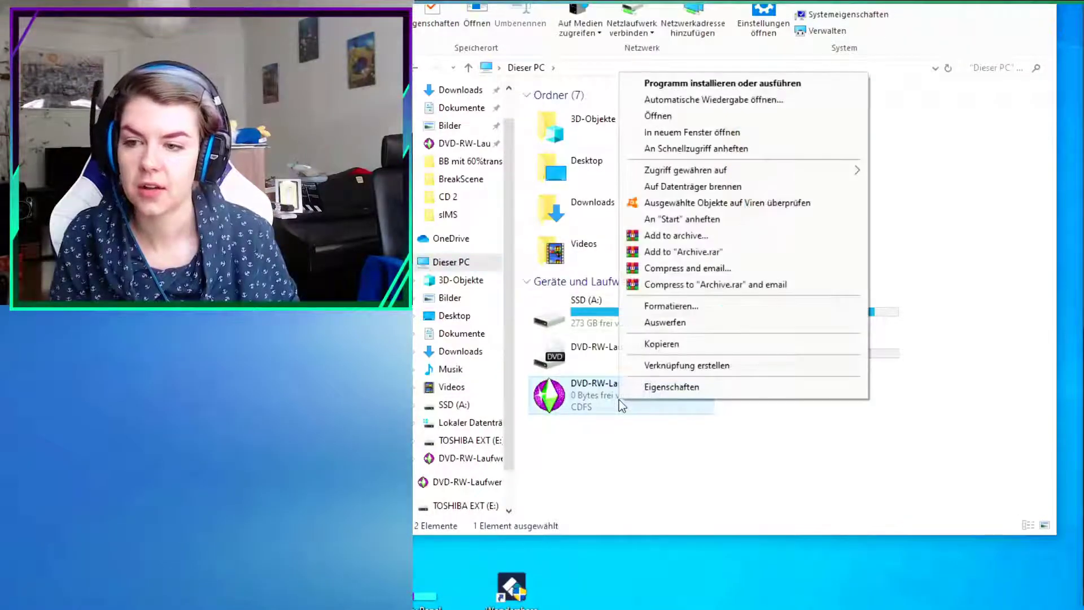
{"action": "left_click", "coordinate": [716, 132]}
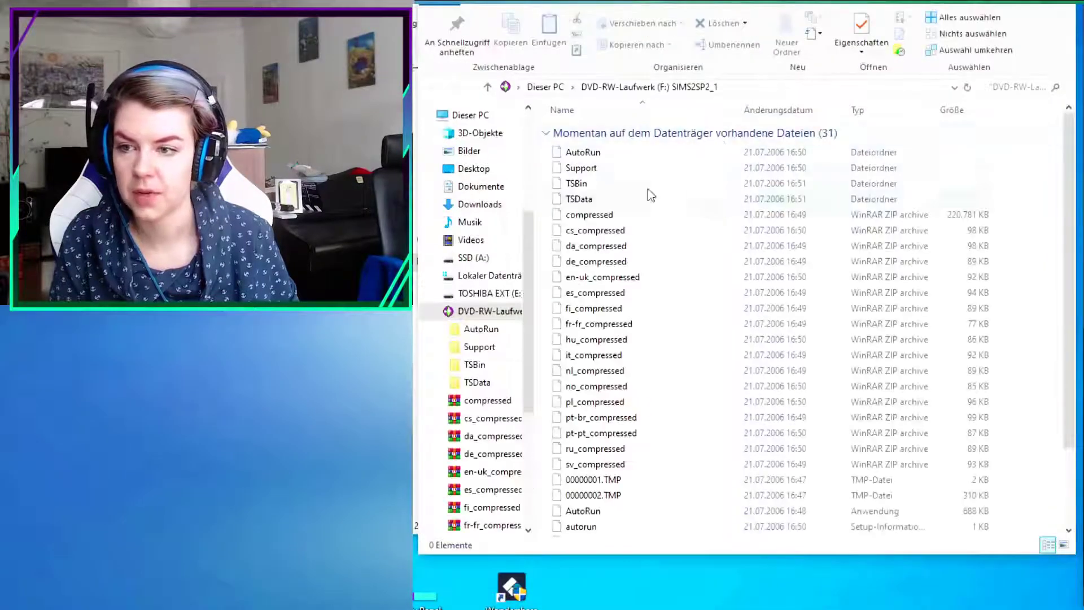
Run the disc's AutoRun program as administrator.
{"action": "scroll", "coordinate": [635, 166], "scroll_direction": "down", "scroll_amount": 2}
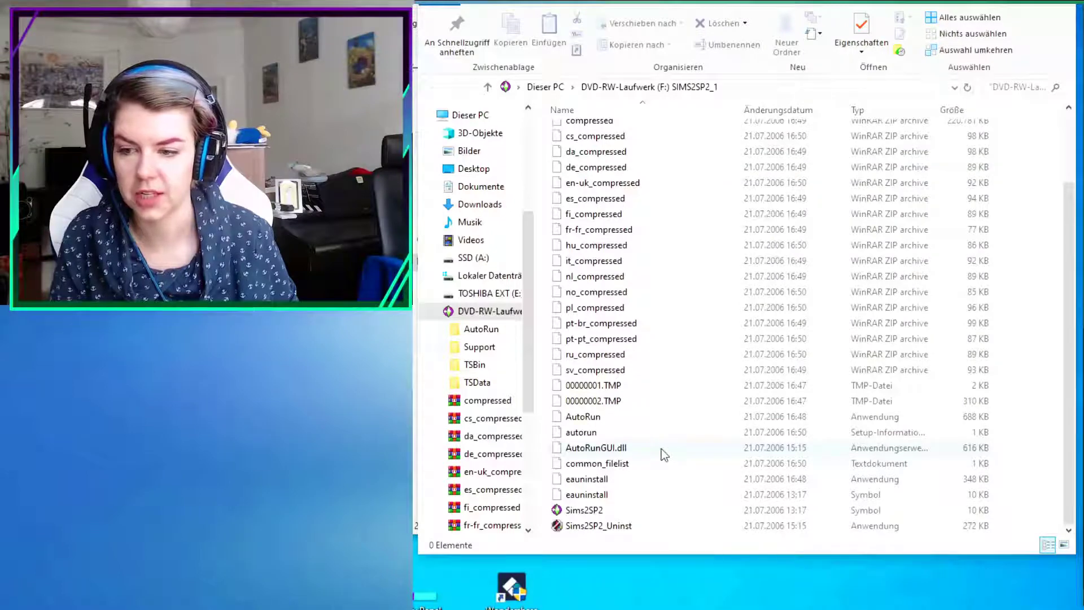
{"action": "scroll", "coordinate": [661, 448], "scroll_direction": "up", "scroll_amount": 1}
{"action": "scroll", "coordinate": [661, 449], "scroll_direction": "up", "scroll_amount": 2}
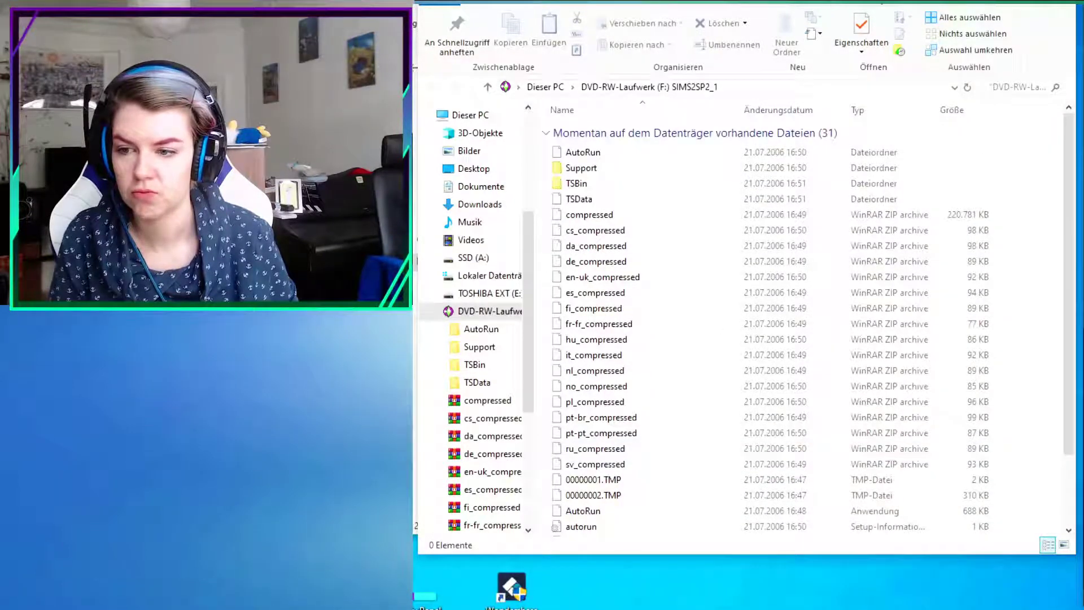
{"action": "scroll", "coordinate": [736, 277], "scroll_direction": "down", "scroll_amount": 2}
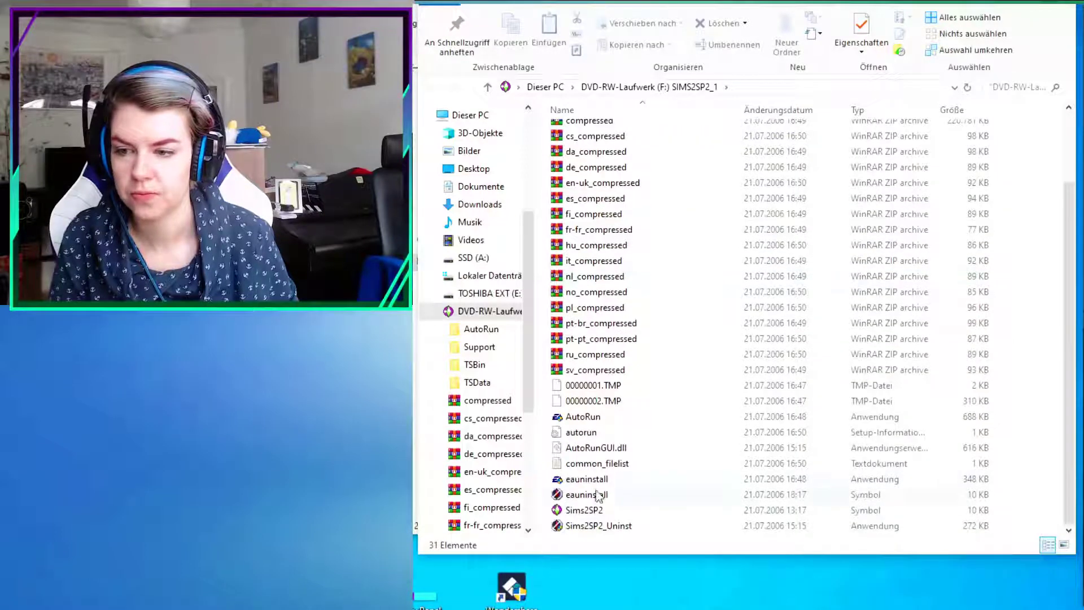
{"action": "right_click", "coordinate": [598, 419]}
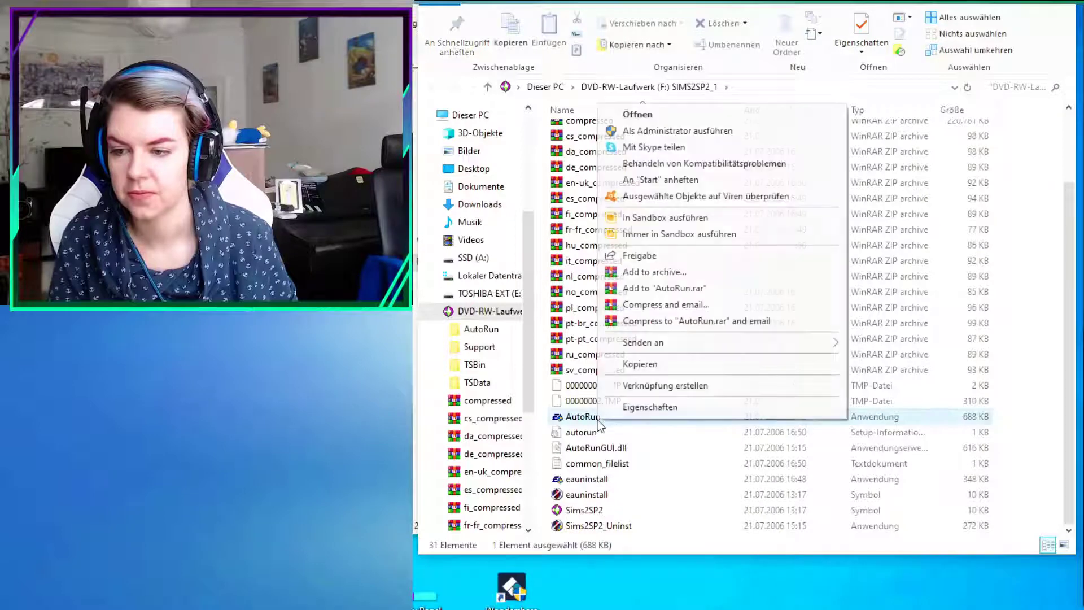
{"action": "left_click", "coordinate": [698, 131]}
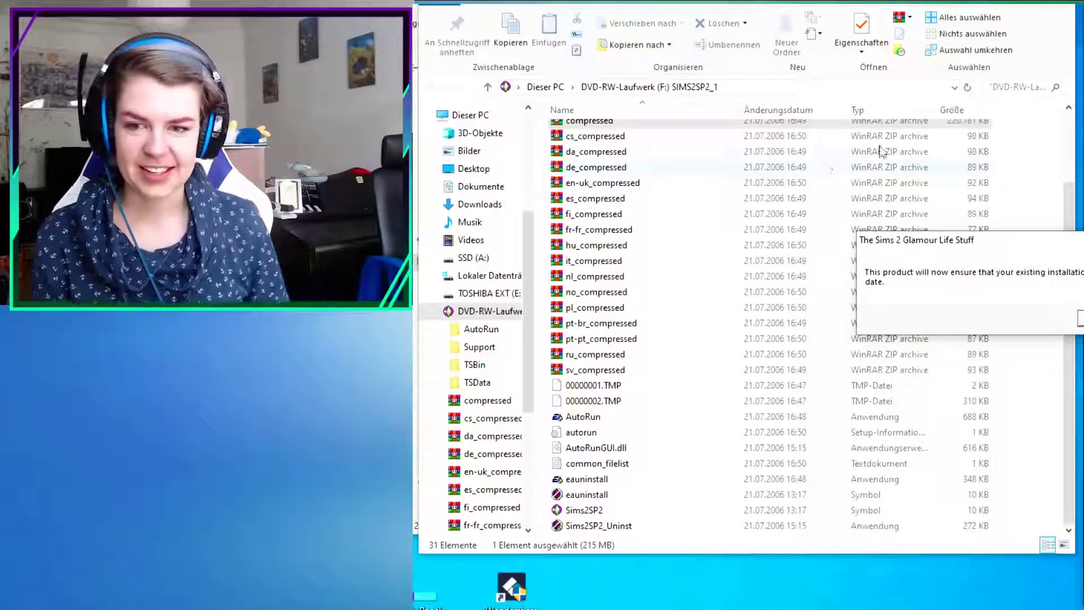
Acknowledge both Glamour Life Stuff update notices and quit the finished installer.
{"action": "left_click_drag", "start_coordinate": [998, 243], "coordinate": [934, 220]}
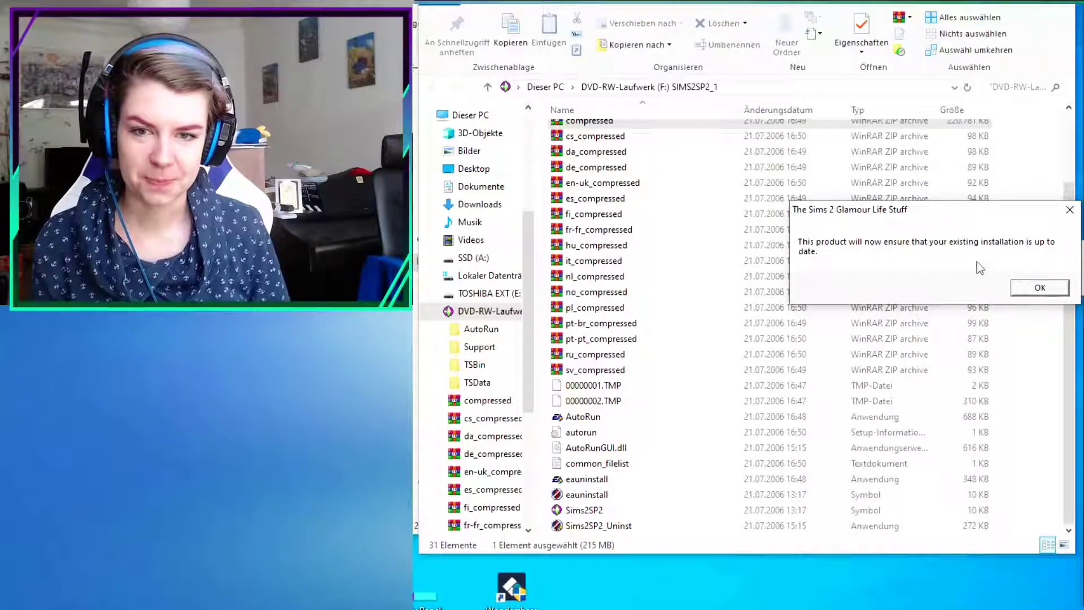
{"action": "left_click", "coordinate": [1022, 286]}
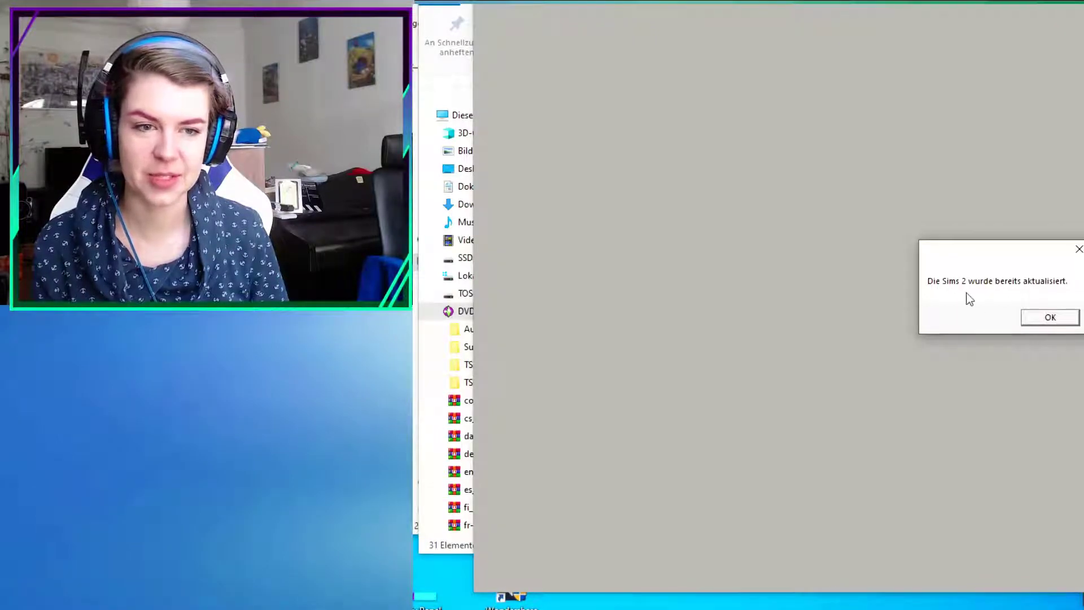
{"action": "left_click", "coordinate": [1051, 320]}
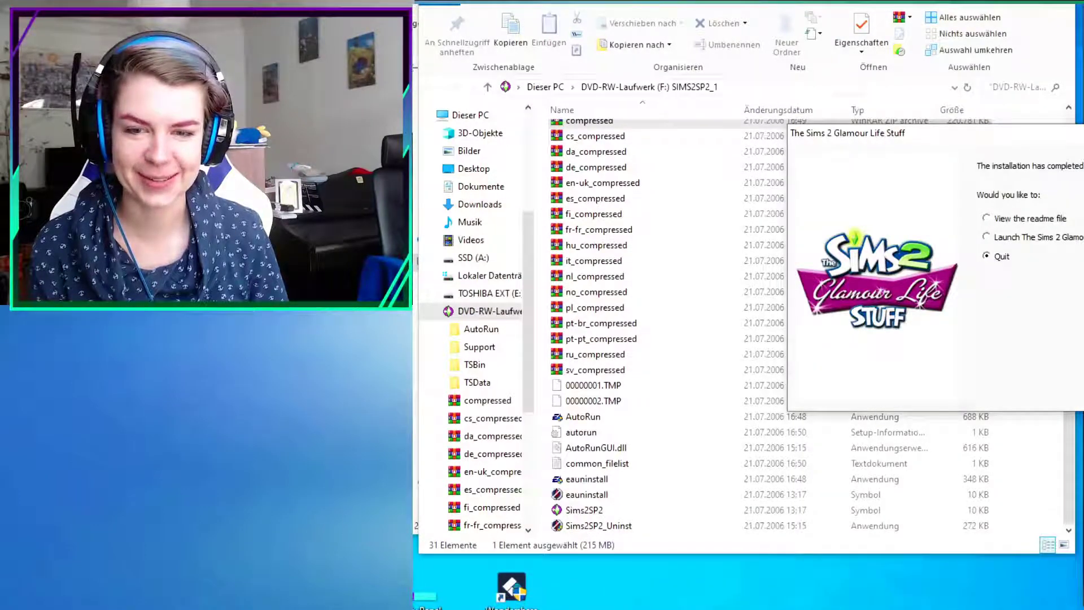
{"action": "key", "text": "Return"}
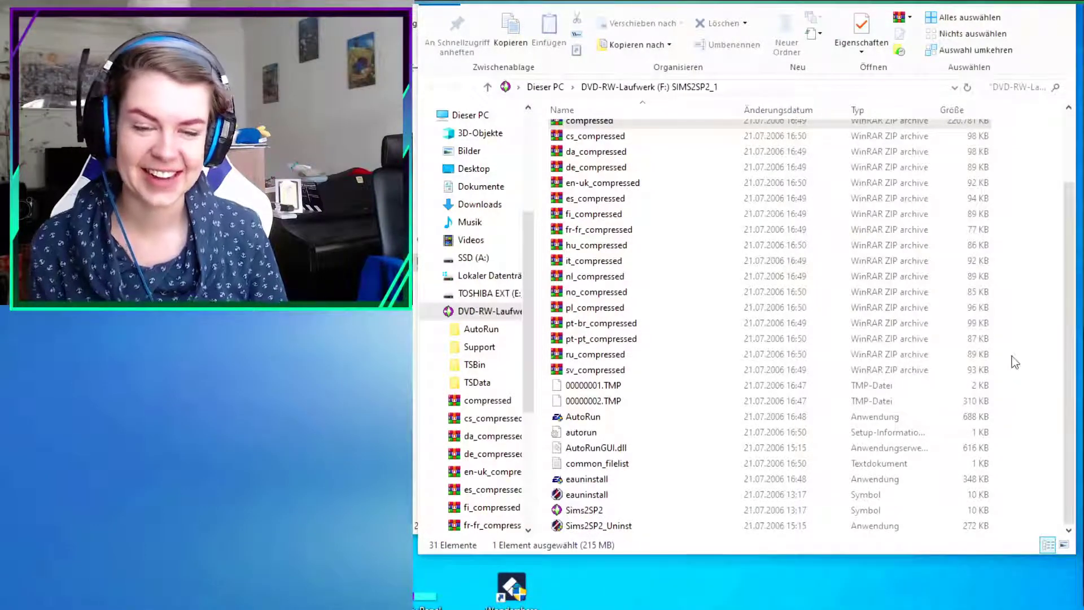